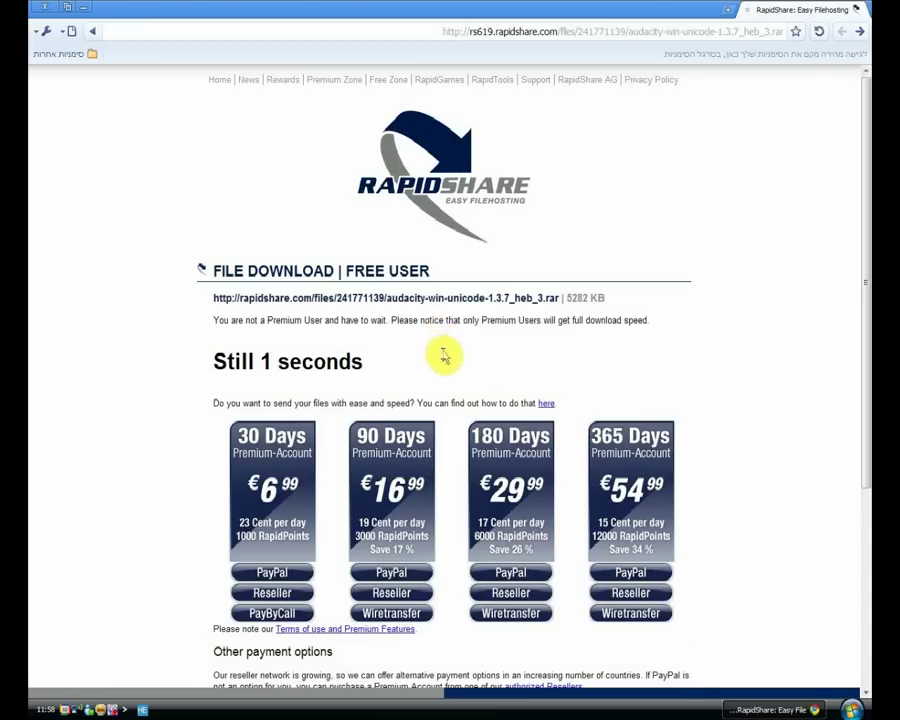
# Step: Download audacity-win-unicode-1.3.7_heb_3.rar from RapidShare to the desktop and close the browser
pyautogui.click(450, 372)
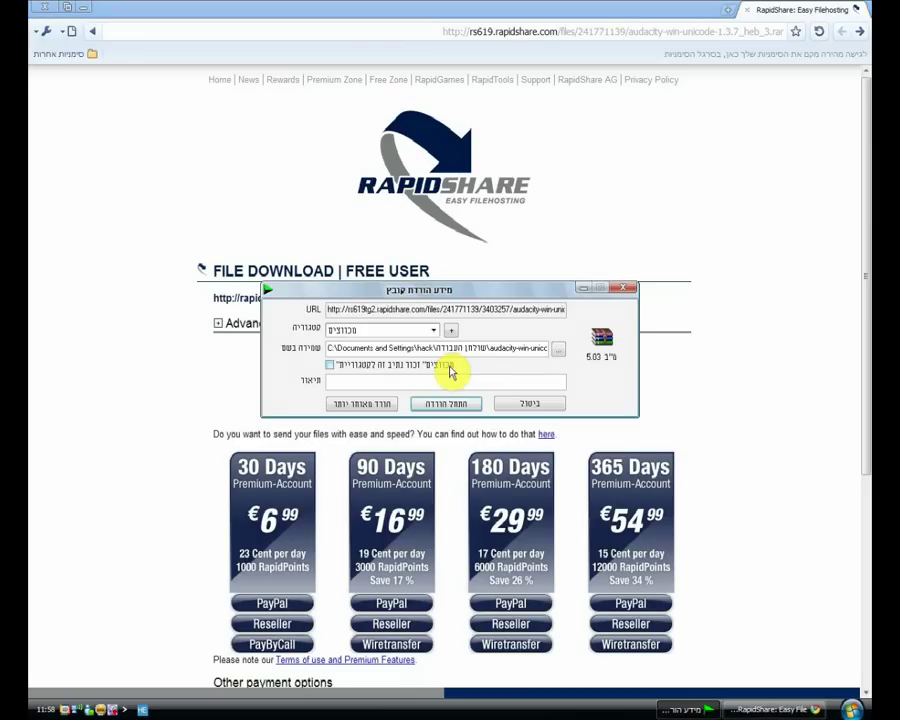
pyautogui.click(554, 350)
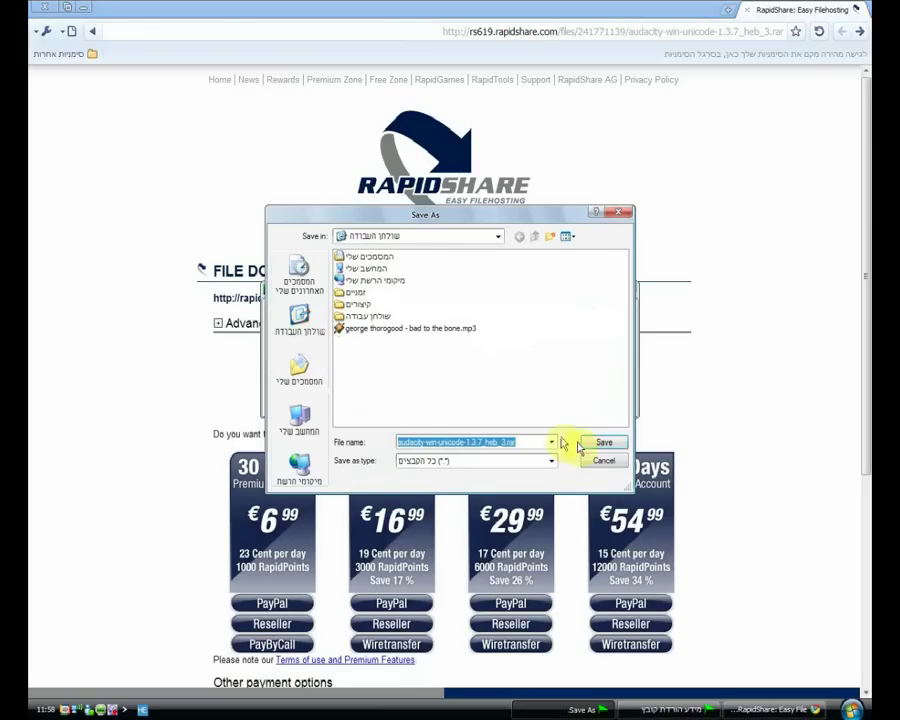
pyautogui.click(598, 442)
pyautogui.click(437, 405)
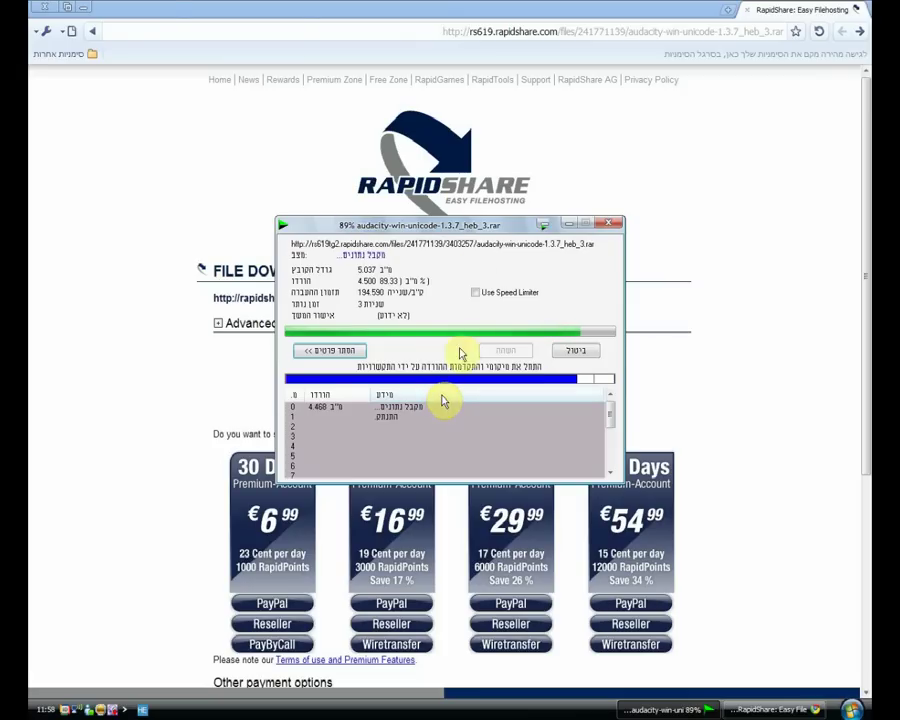
pyautogui.click(42, 8)
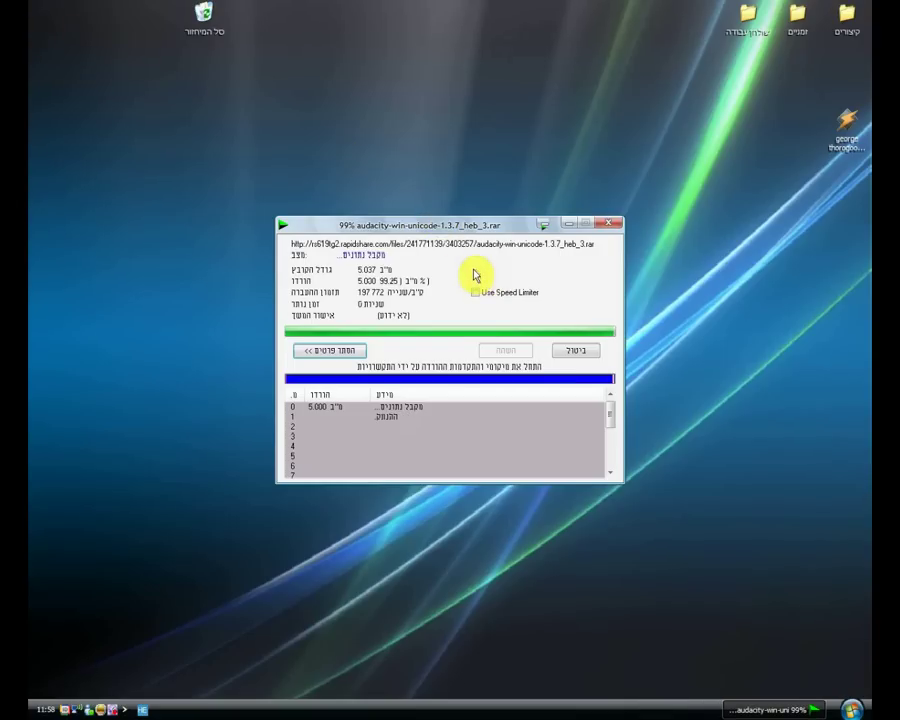
# Step: Open the downloaded archive, extract audacity-win-unicode-1.3.7.exe and lame_enc.dll to the desktop, and close the archive
pyautogui.click(350, 400)
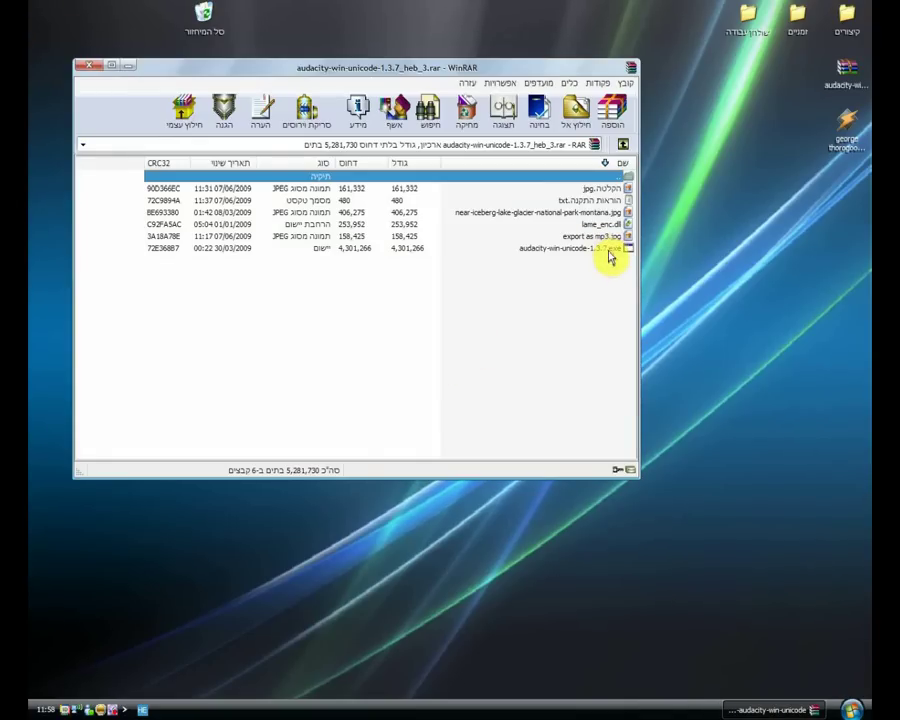
pyautogui.doubleClick(608, 249)
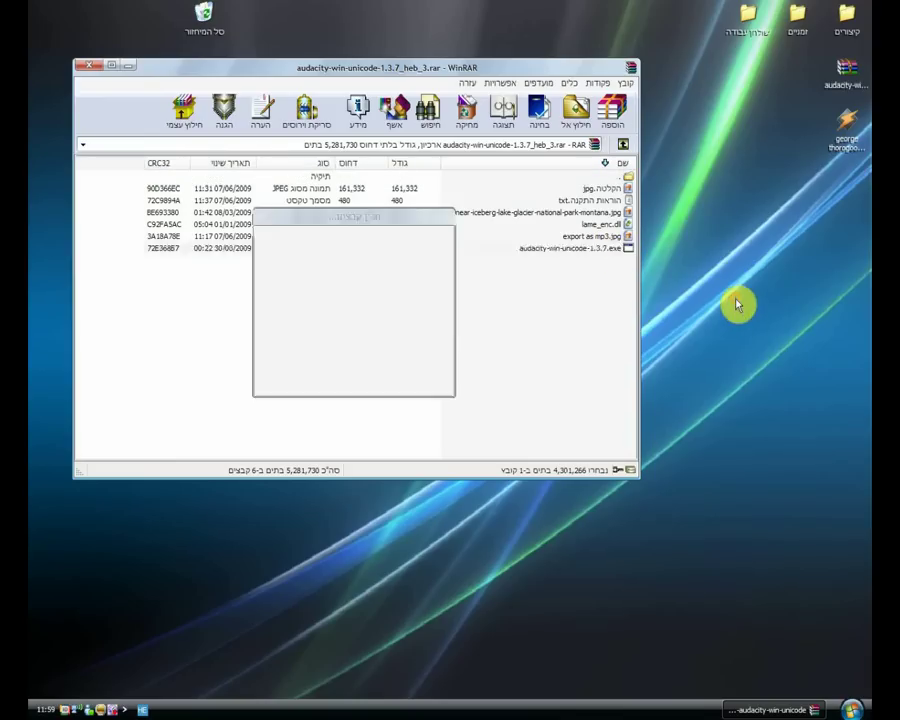
pyautogui.moveTo(632, 234); pyautogui.dragTo(680, 231)
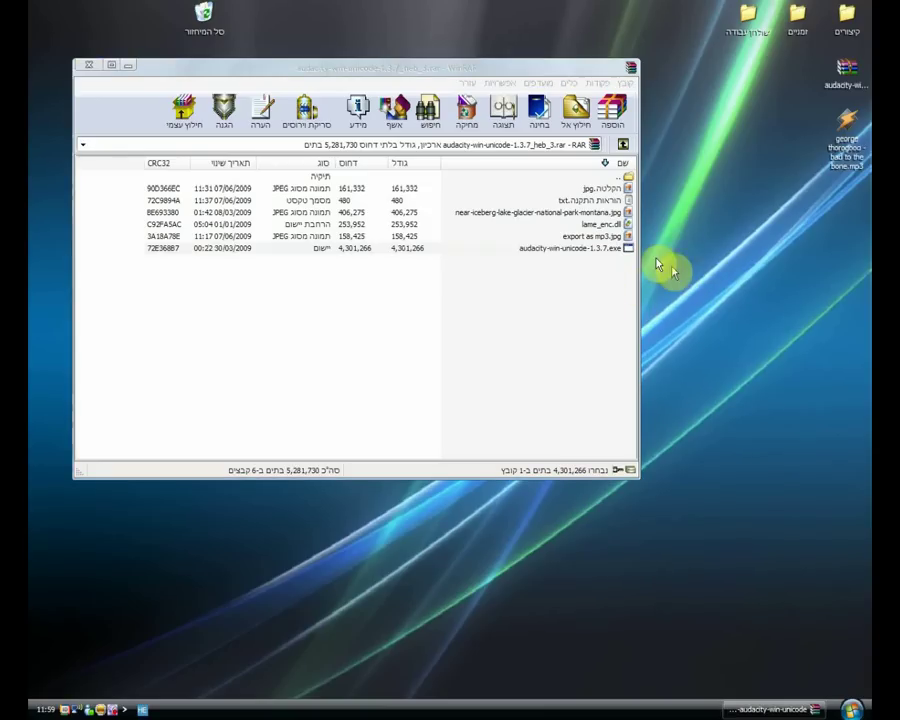
pyautogui.moveTo(632, 243); pyautogui.dragTo(698, 291)
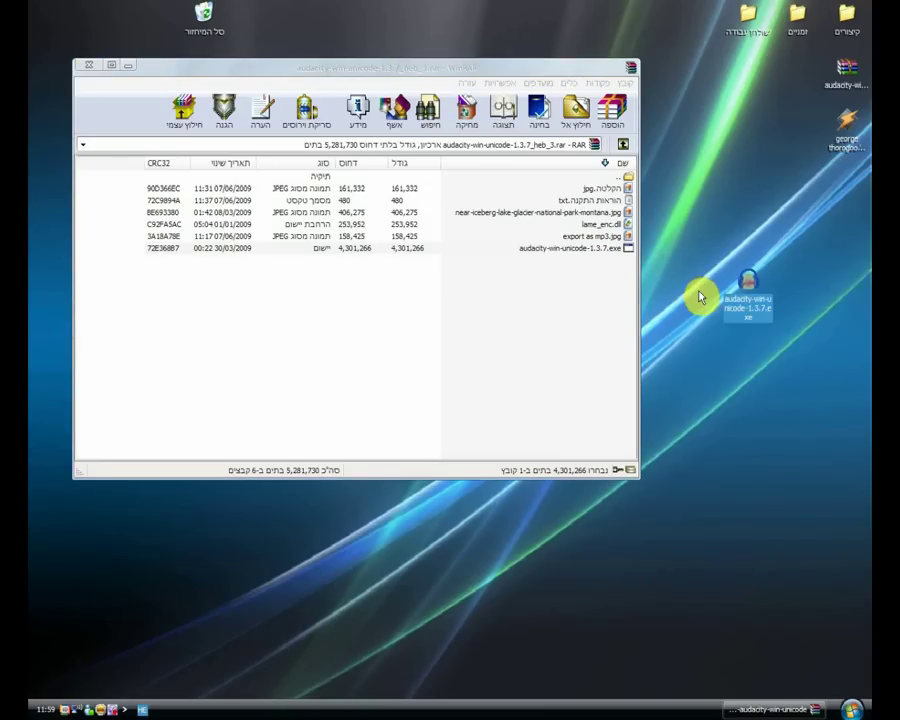
pyautogui.click(605, 224)
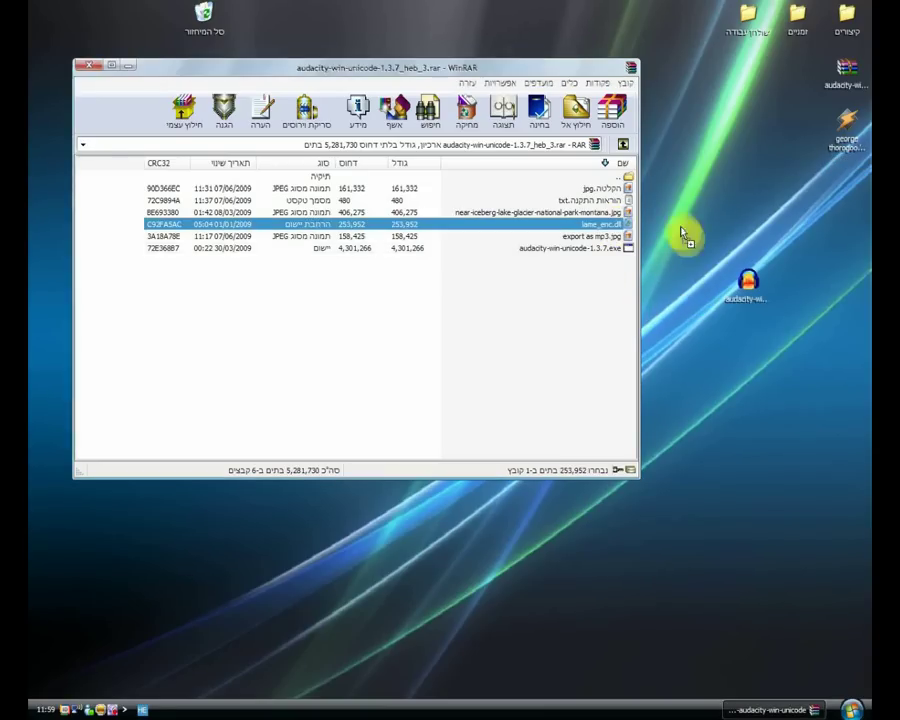
pyautogui.moveTo(710, 234); pyautogui.dragTo(700, 228)
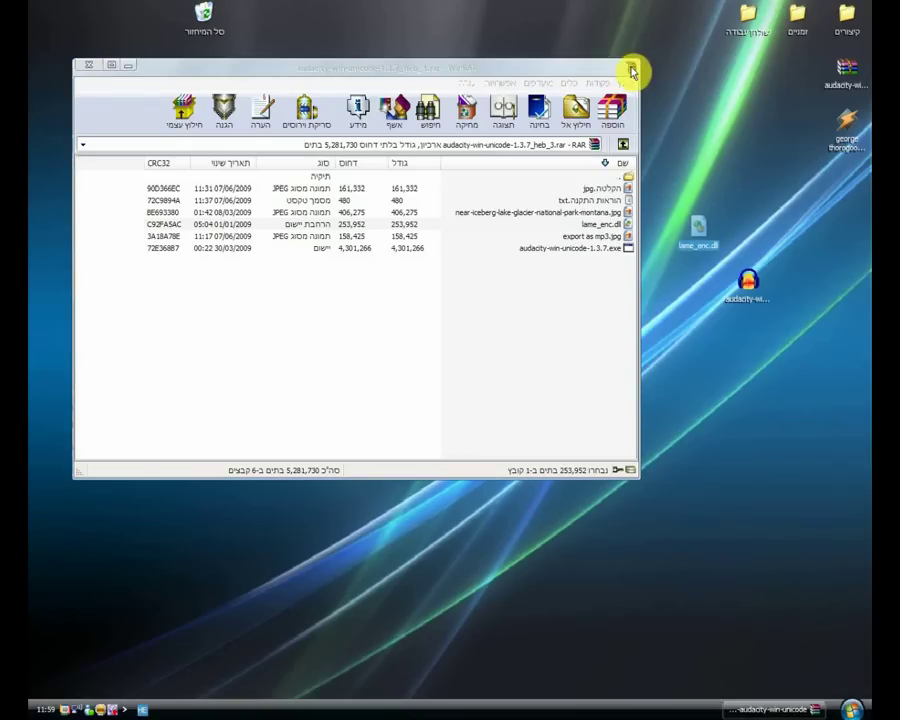
pyautogui.doubleClick(630, 67)
# Step: Run the extracted Audacity installer and accept the license agreement
pyautogui.doubleClick(745, 290)
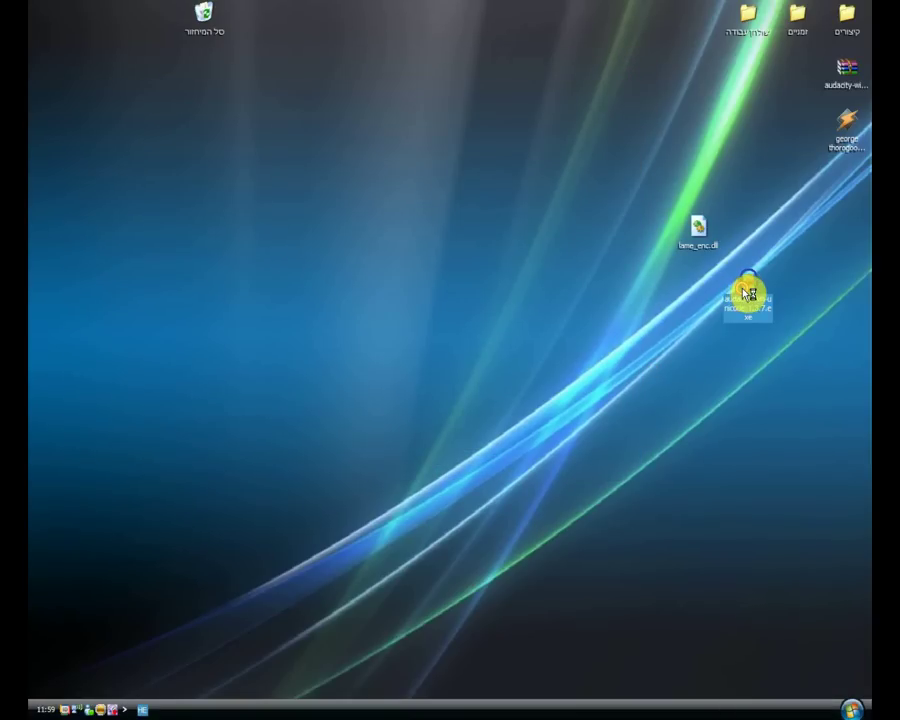
pyautogui.click(448, 389)
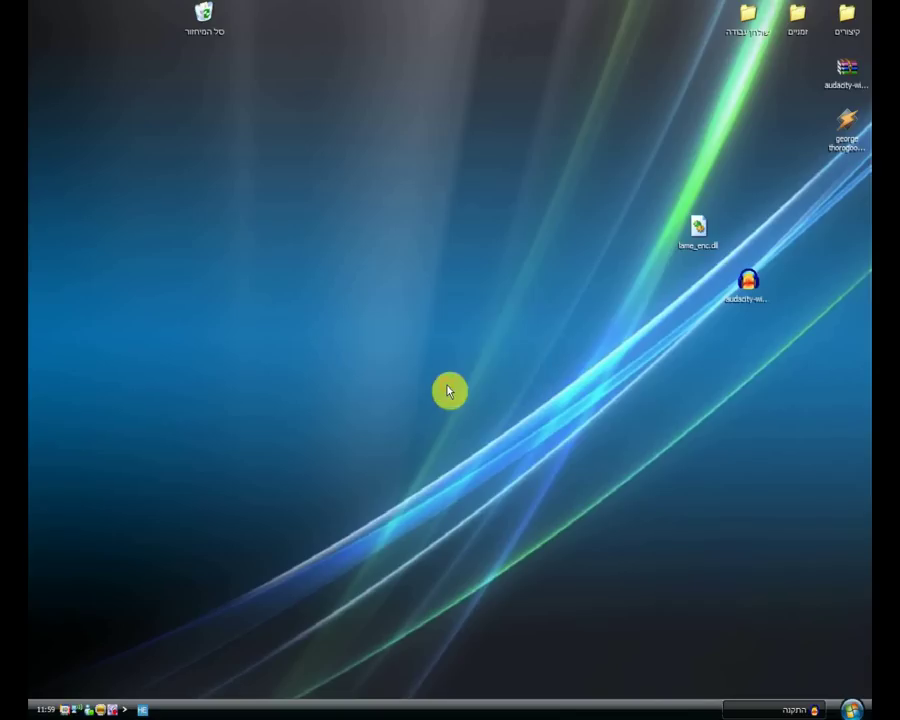
pyautogui.click(367, 470)
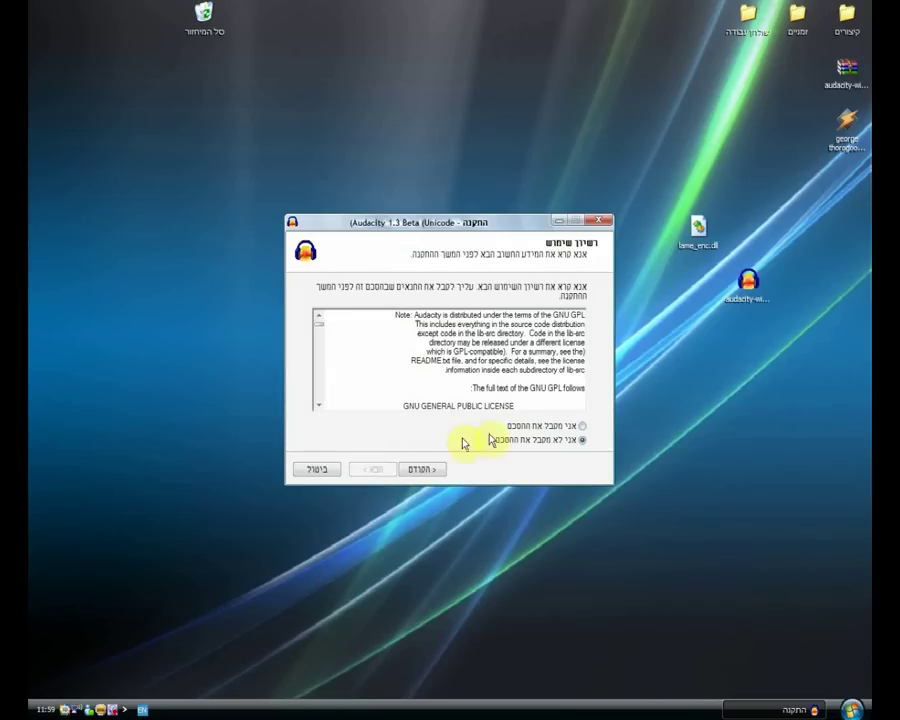
pyautogui.click(515, 430)
pyautogui.click(388, 473)
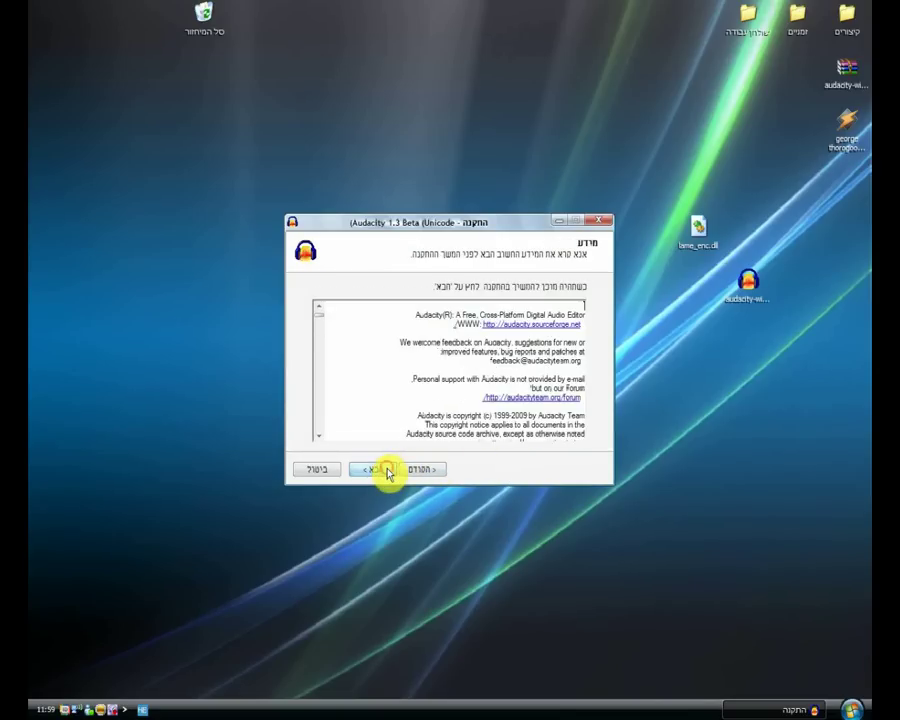
# Step: Install into the existing Audacity 1.3 Beta (Unicode) folder with a desktop icon, and finish setup without launching Audacity
pyautogui.click(388, 473)
pyautogui.click(388, 473)
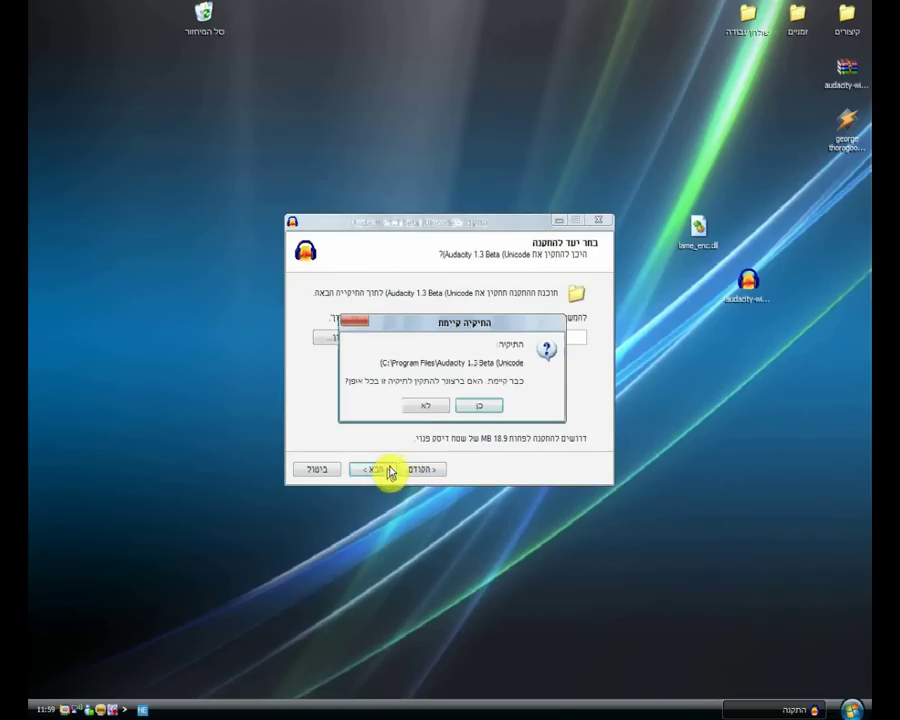
pyautogui.click(476, 410)
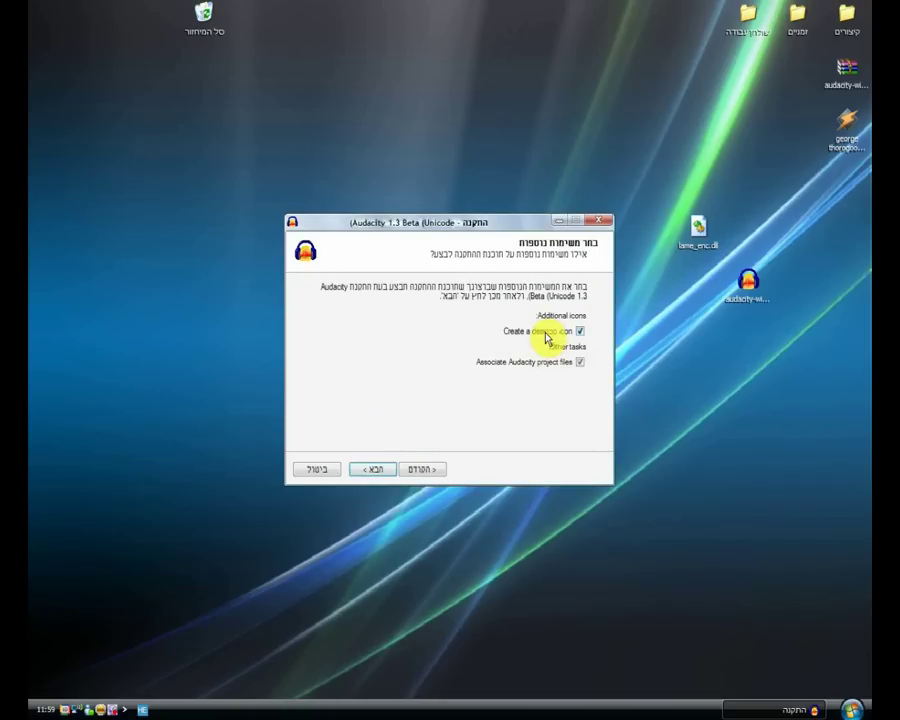
pyautogui.click(375, 469)
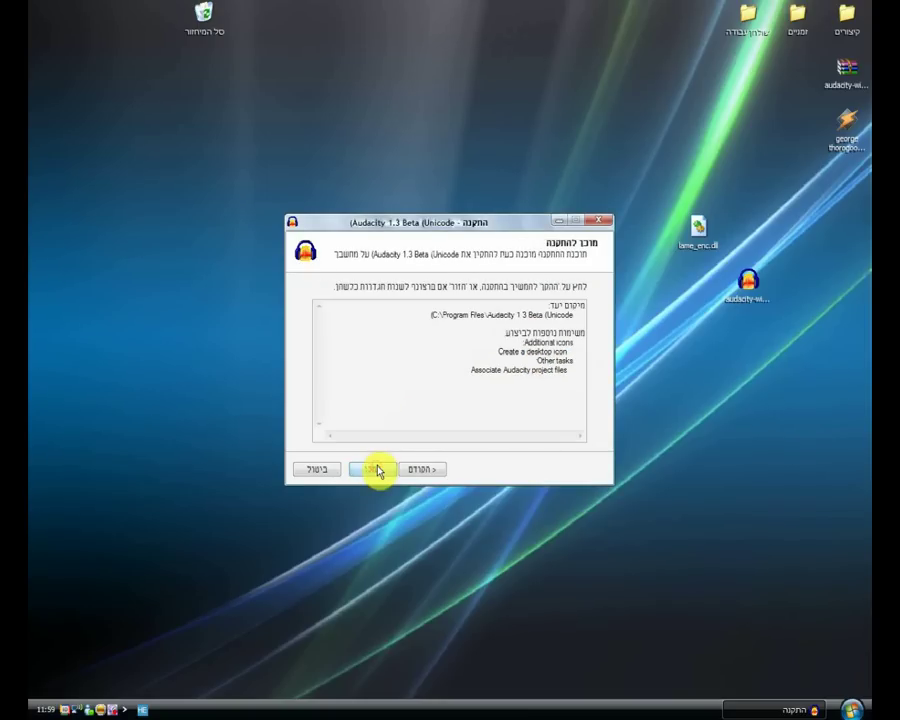
pyautogui.click(376, 470)
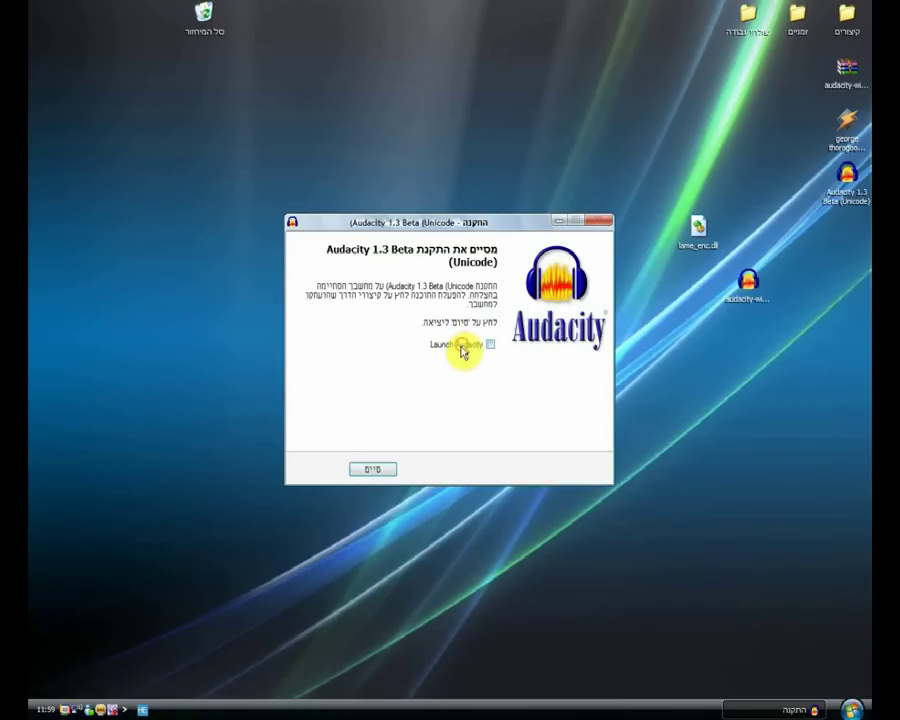
pyautogui.click(382, 469)
# Step: Open the Audacity installation folder through the desktop shortcut's properties and dismiss the properties dialog
pyautogui.doubleClick(832, 193)
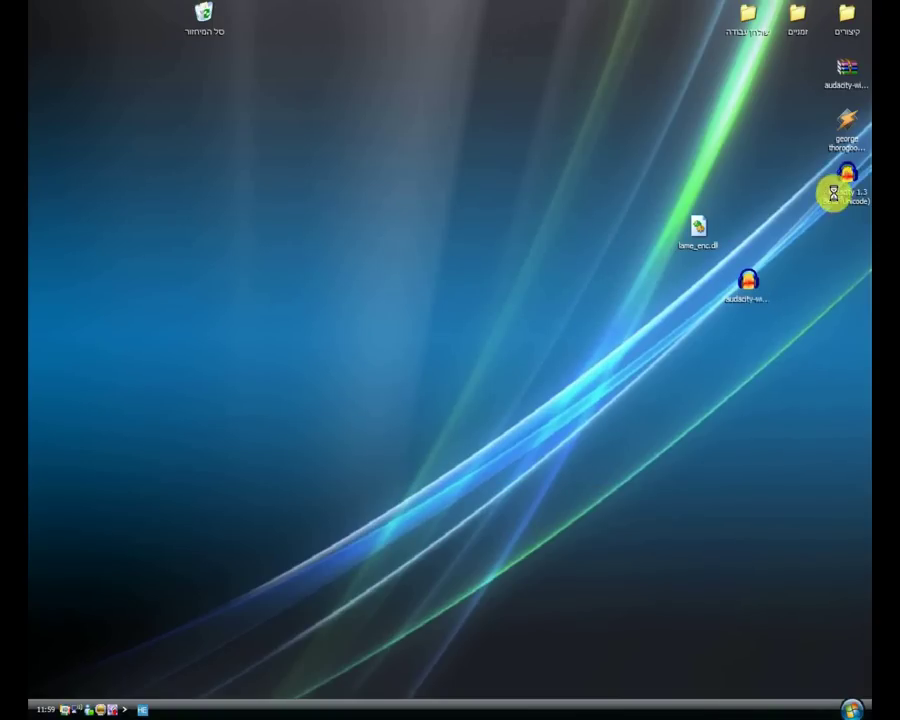
pyautogui.press('Menu')
pyautogui.click(810, 376)
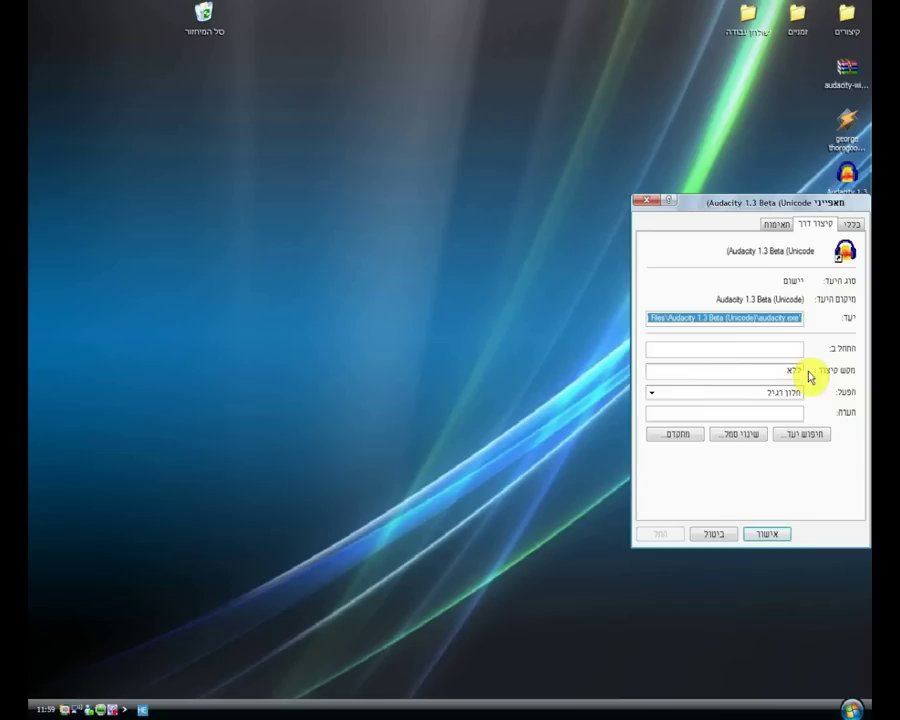
pyautogui.click(800, 436)
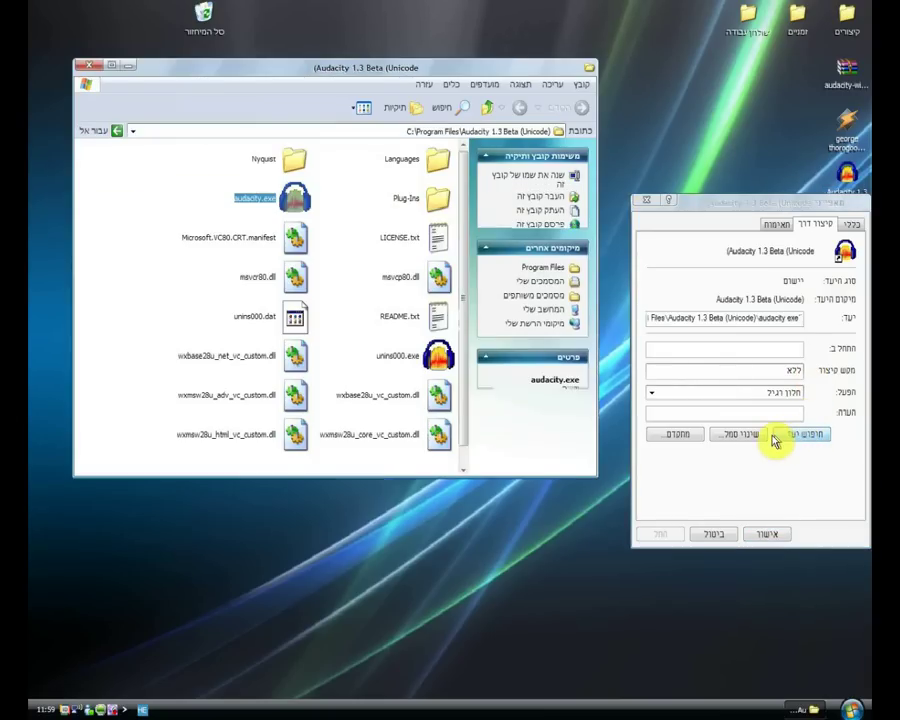
pyautogui.click(716, 535)
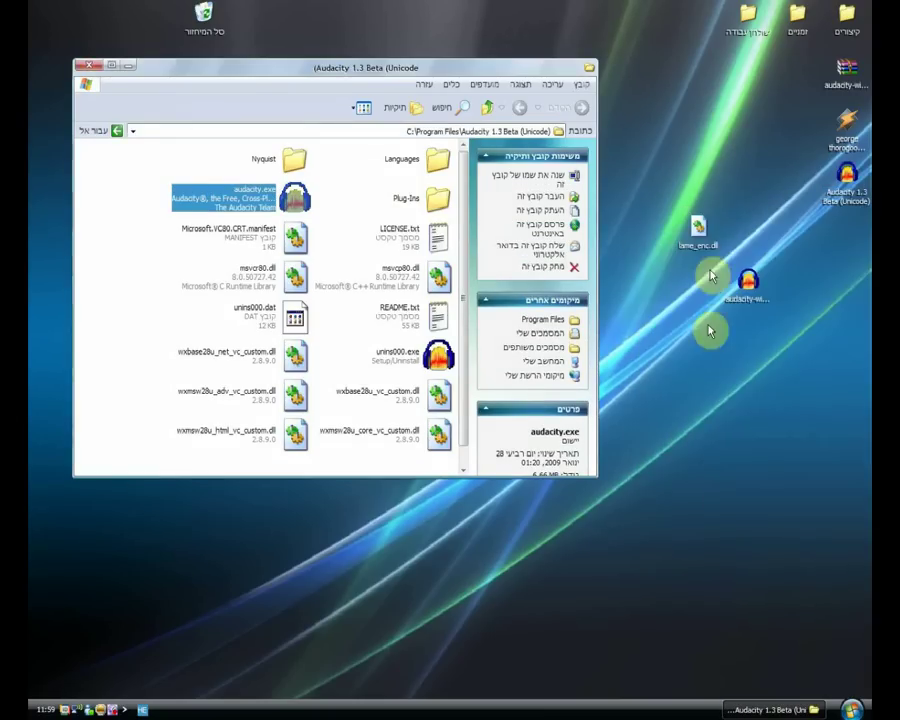
# Step: Move lame_enc.dll from the desktop into the Audacity 1.3 Beta (Unicode) folder and close the folder
pyautogui.moveTo(703, 238); pyautogui.dragTo(330, 342)
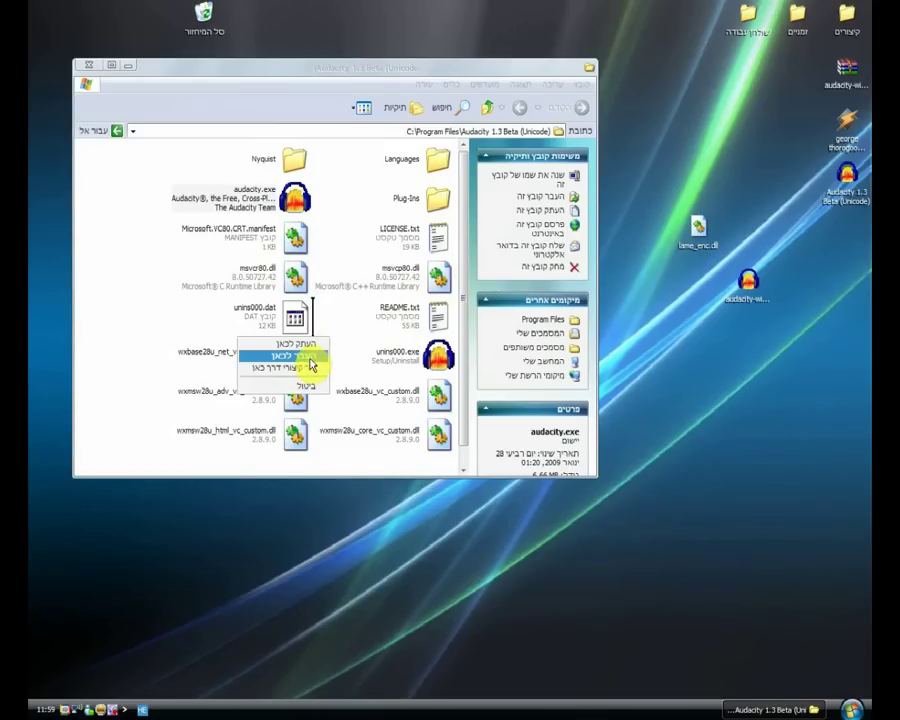
pyautogui.click(310, 360)
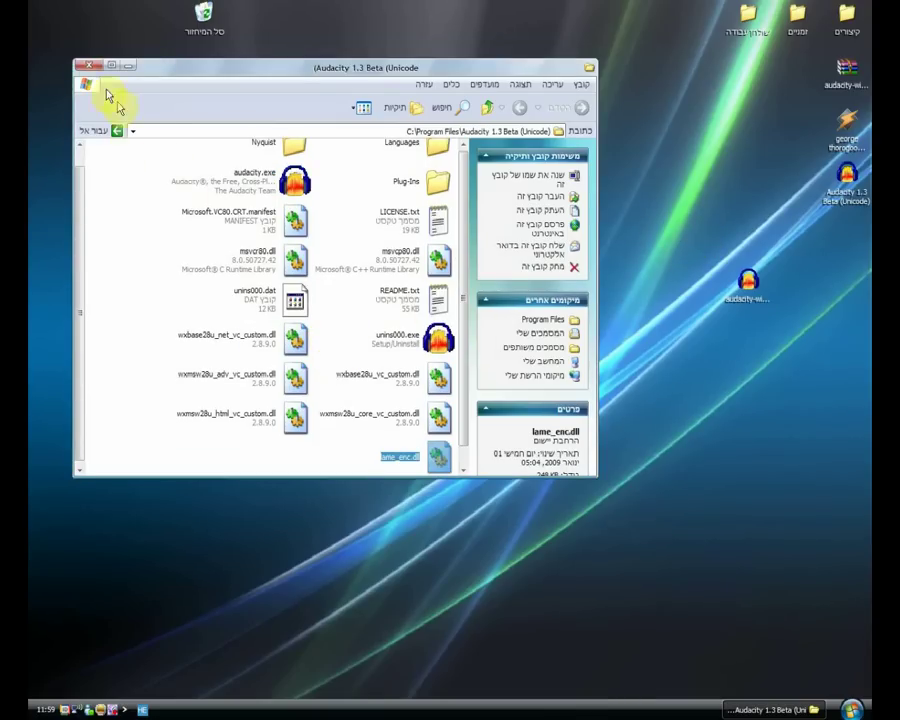
pyautogui.click(88, 68)
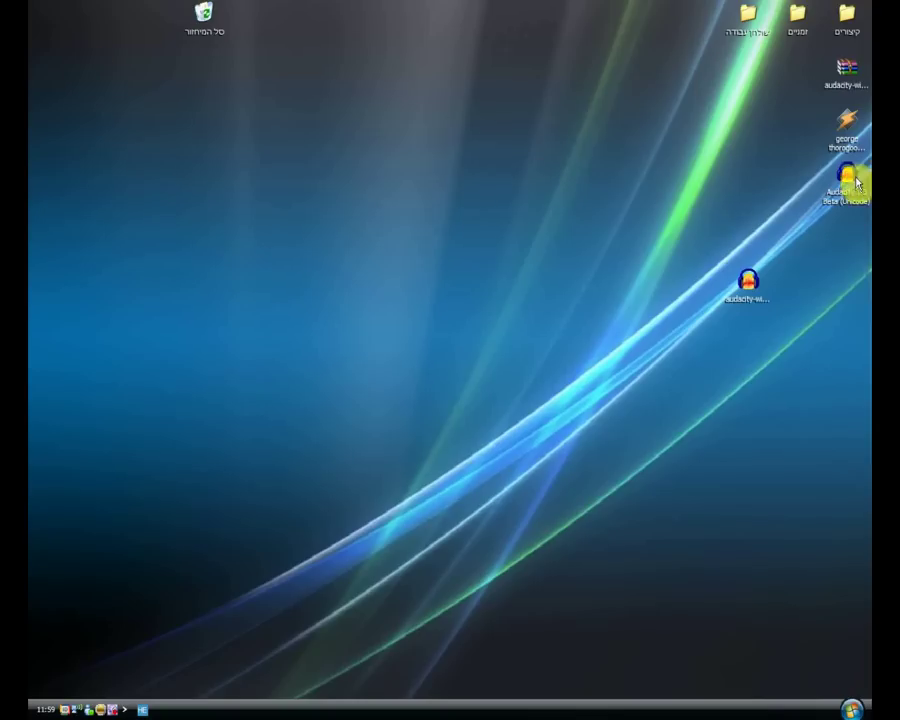
# Step: Launch Audacity from its desktop shortcut and open the Import / Export preferences
pyautogui.click(847, 182)
pyautogui.doubleClick(849, 183)
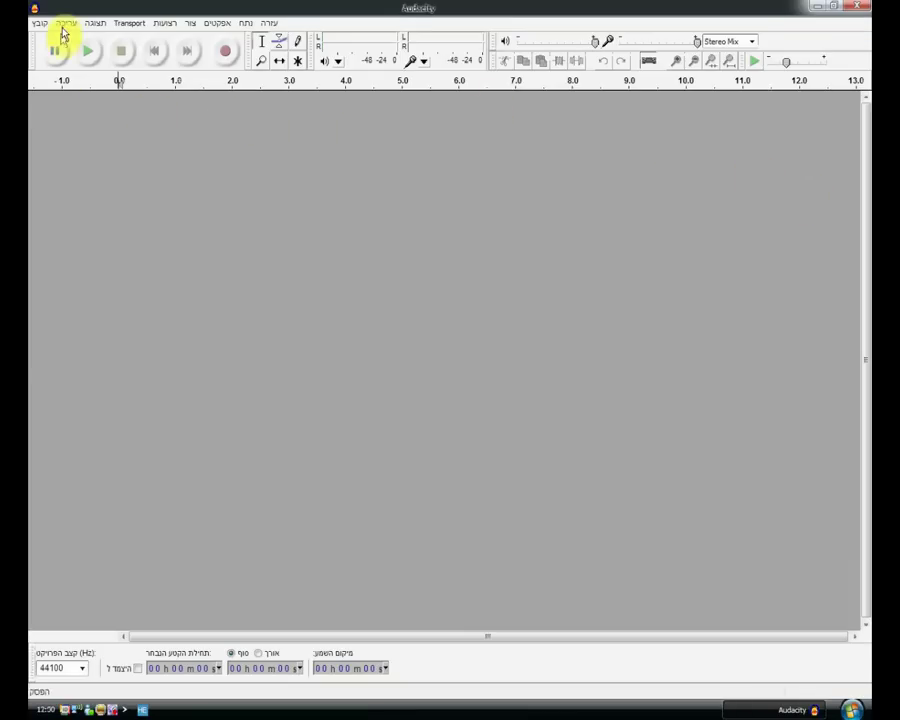
pyautogui.click(68, 24)
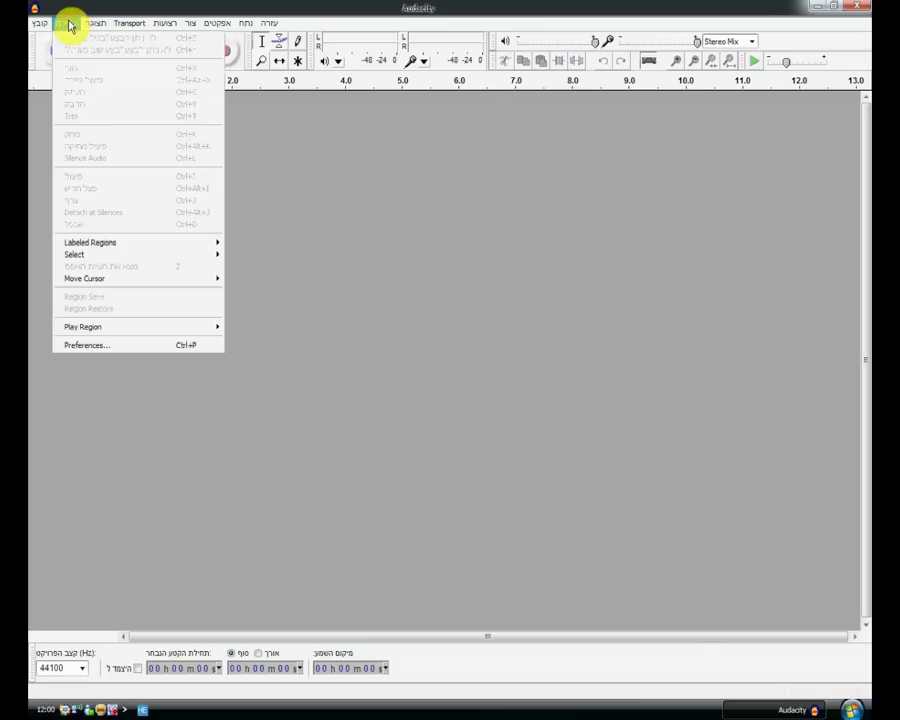
pyautogui.click(81, 347)
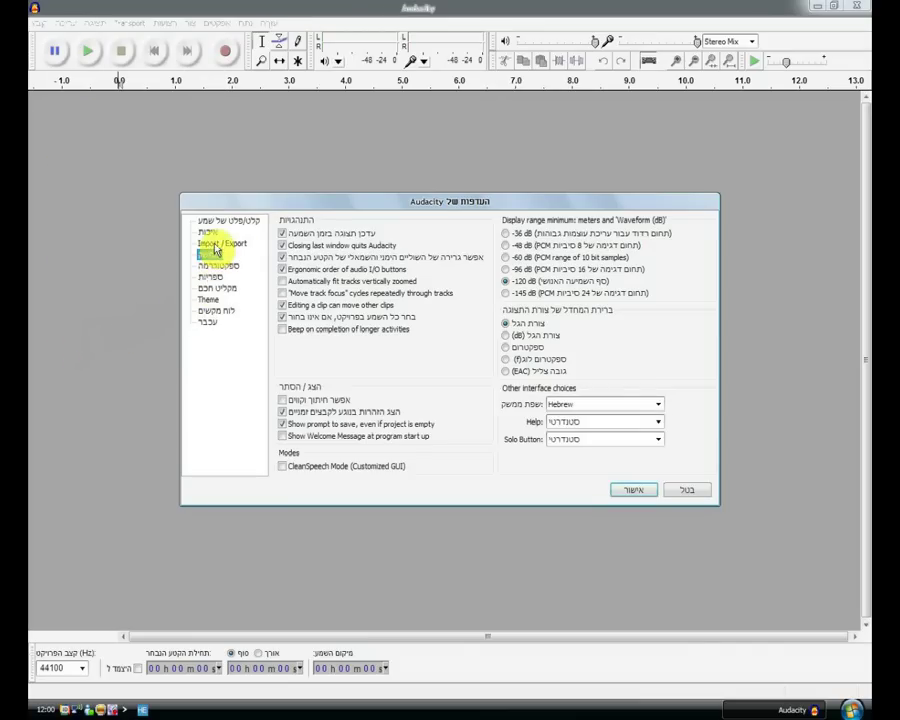
pyautogui.click(215, 245)
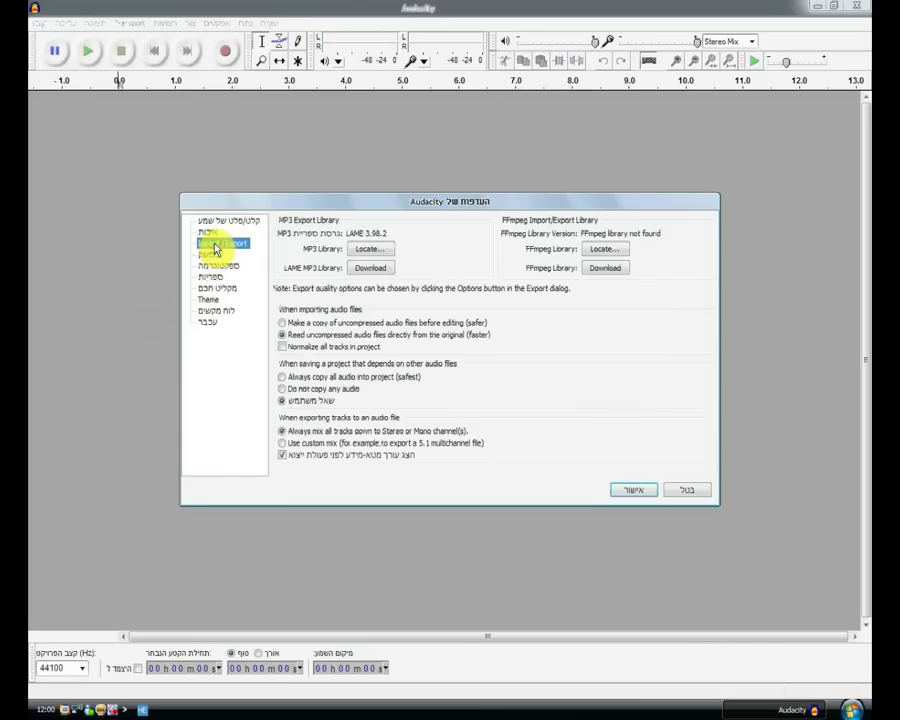
# Step: Set the MP3 export library to lame_enc.dll in the Audacity 1.3 Beta (Unicode) folder, apply the preferences and minimize Audacity
pyautogui.click(368, 250)
pyautogui.click(564, 347)
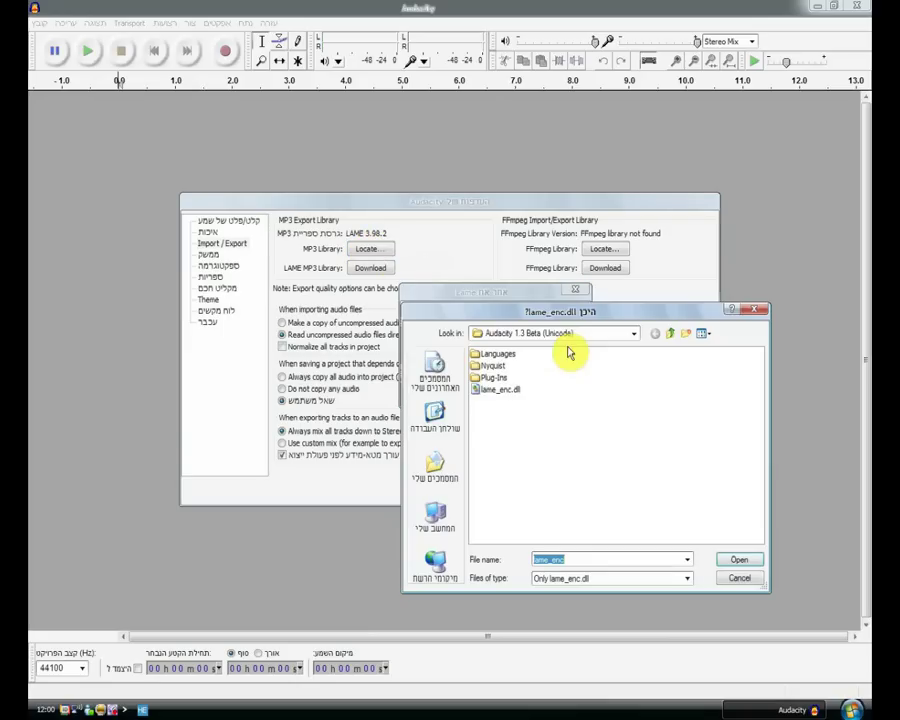
pyautogui.click(499, 392)
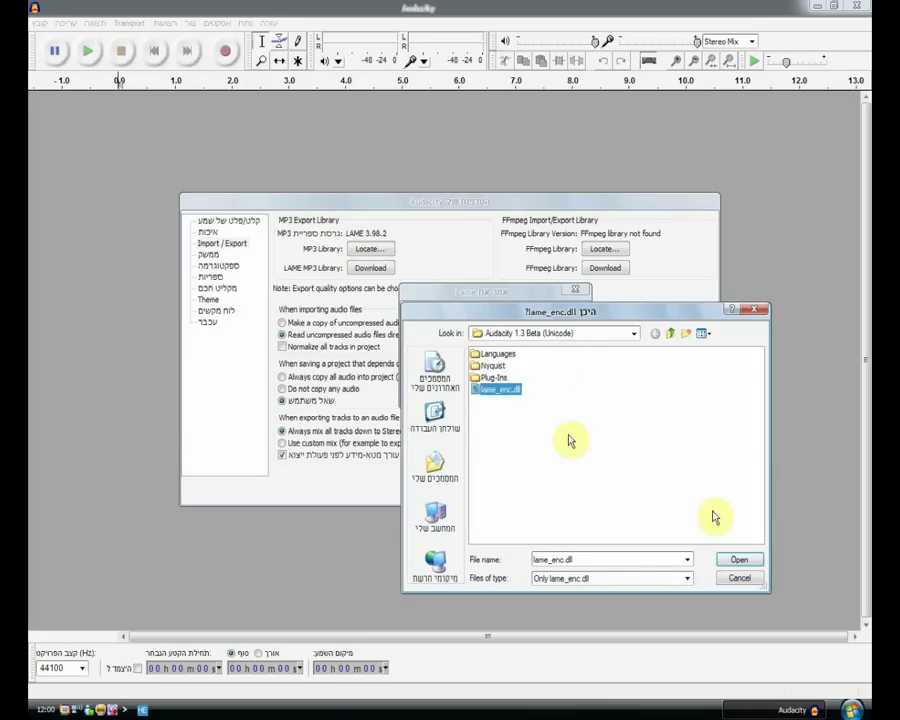
pyautogui.click(739, 560)
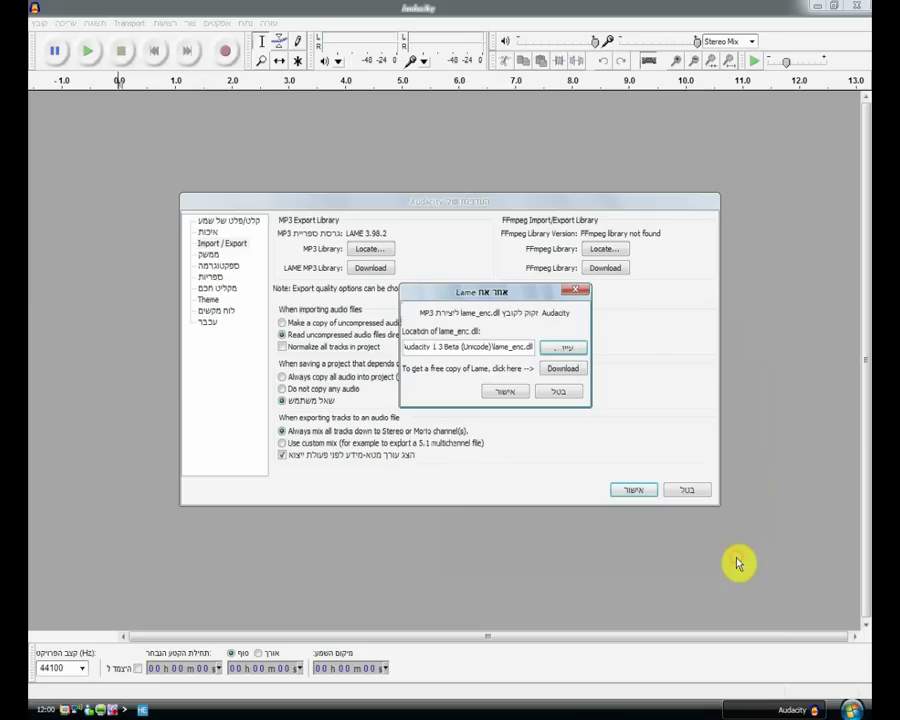
pyautogui.click(508, 394)
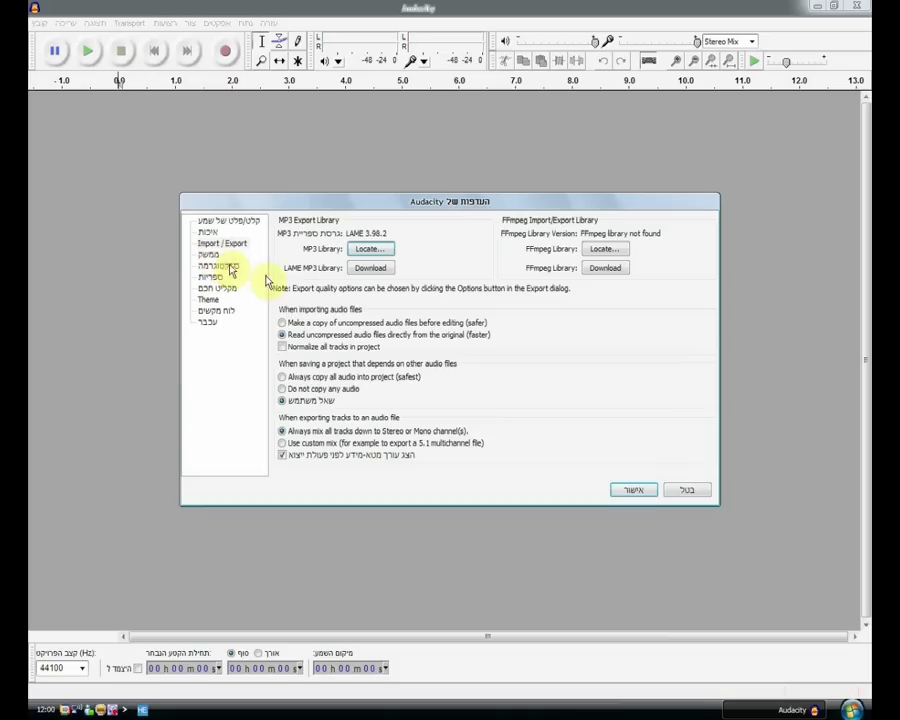
pyautogui.click(635, 491)
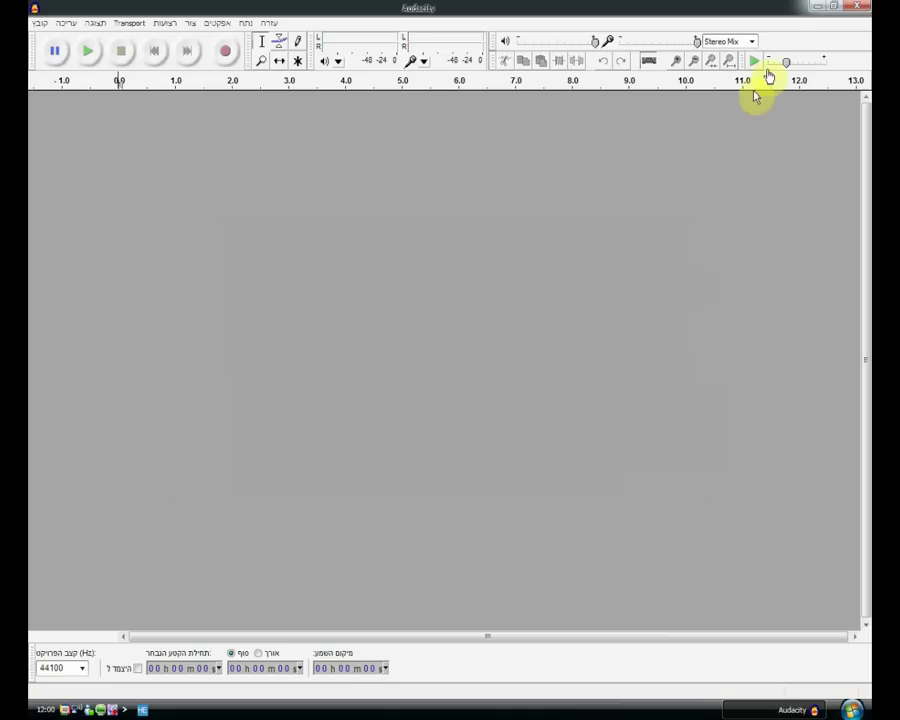
pyautogui.click(816, 15)
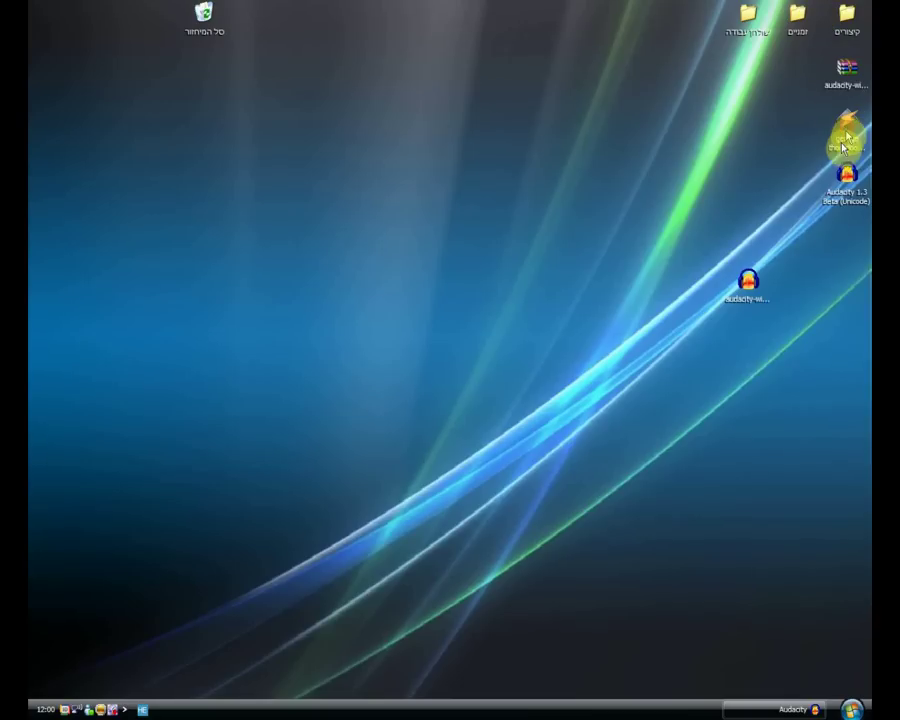
# Step: Import the desktop song "george thorogood - bad to the bone" into Audacity and cut everything after the first 30 seconds
pyautogui.click(777, 708)
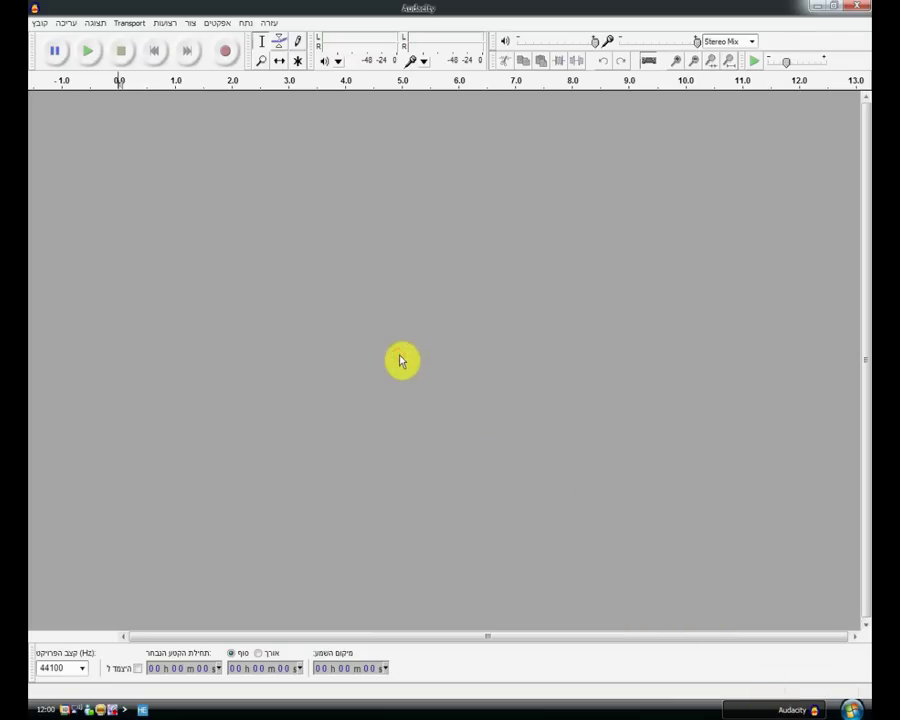
pyautogui.moveTo(400, 361); pyautogui.dragTo(372, 340)
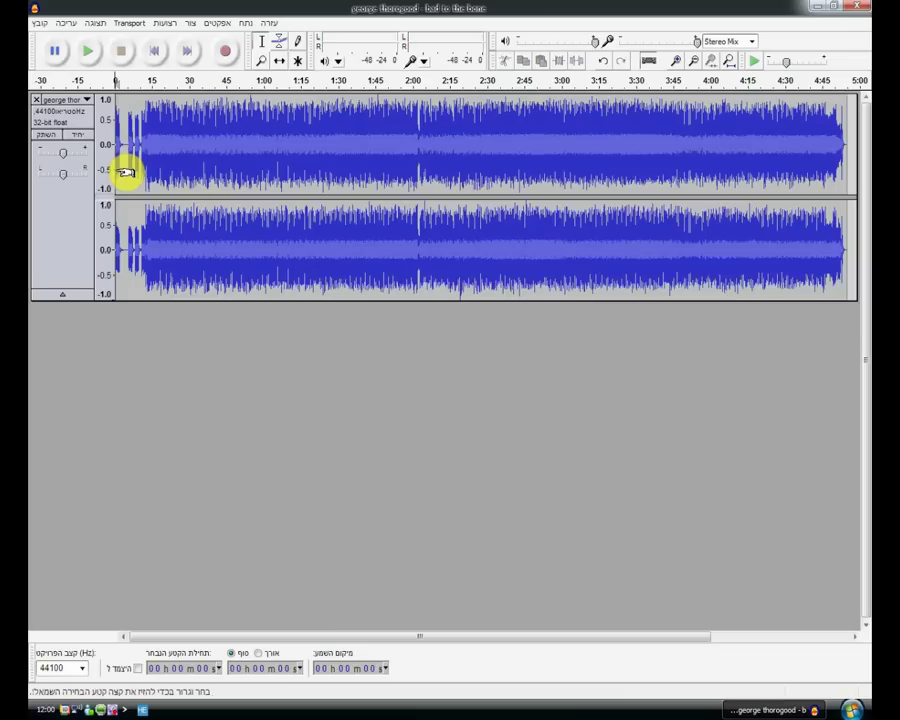
pyautogui.moveTo(125, 170); pyautogui.dragTo(201, 180)
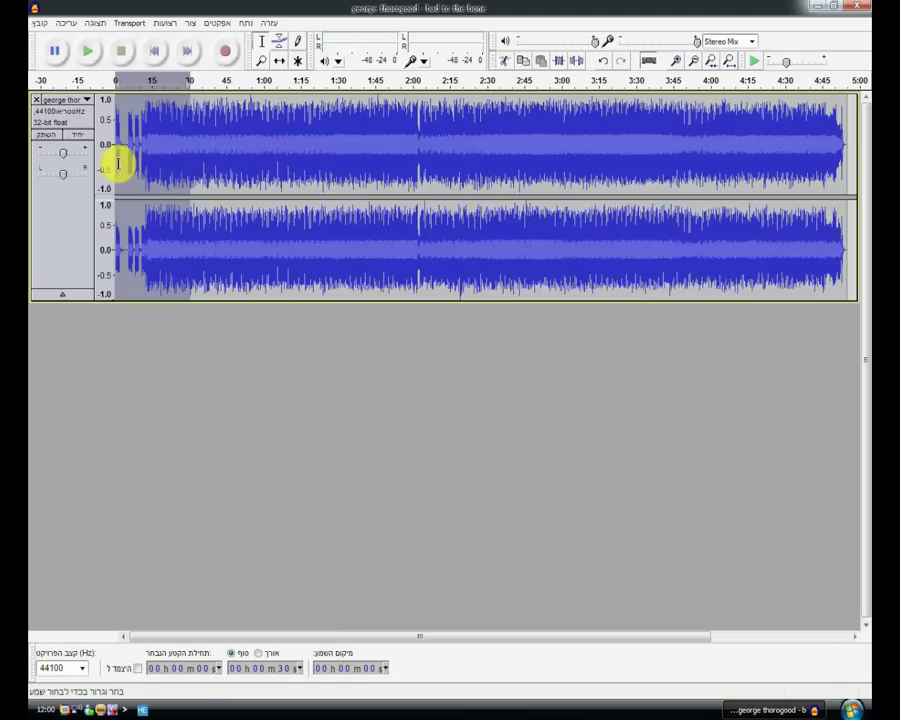
pyautogui.moveTo(125, 166); pyautogui.dragTo(772, 202)
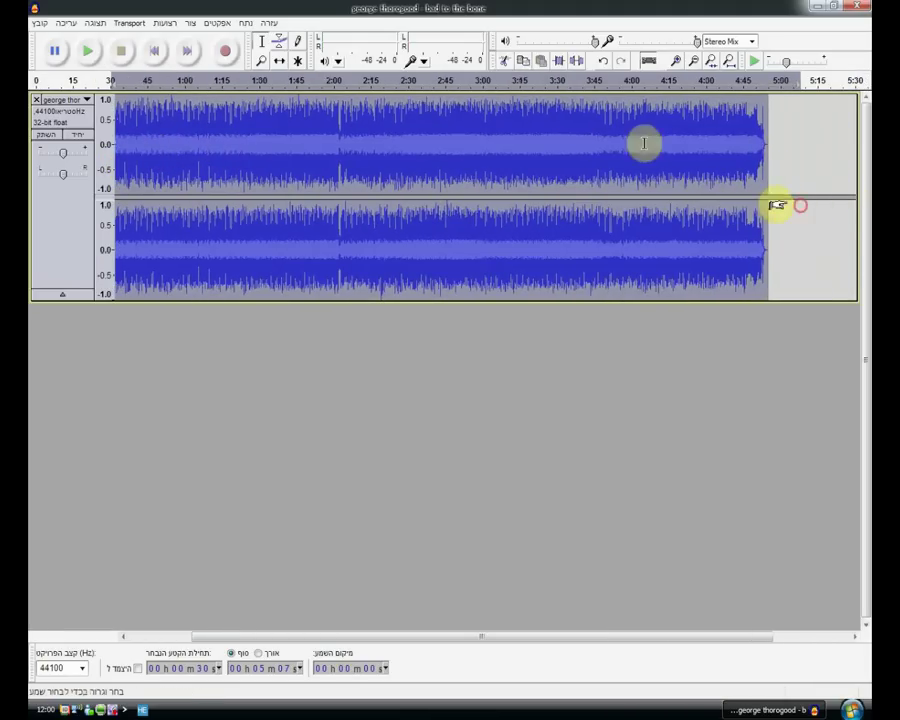
pyautogui.click(505, 63)
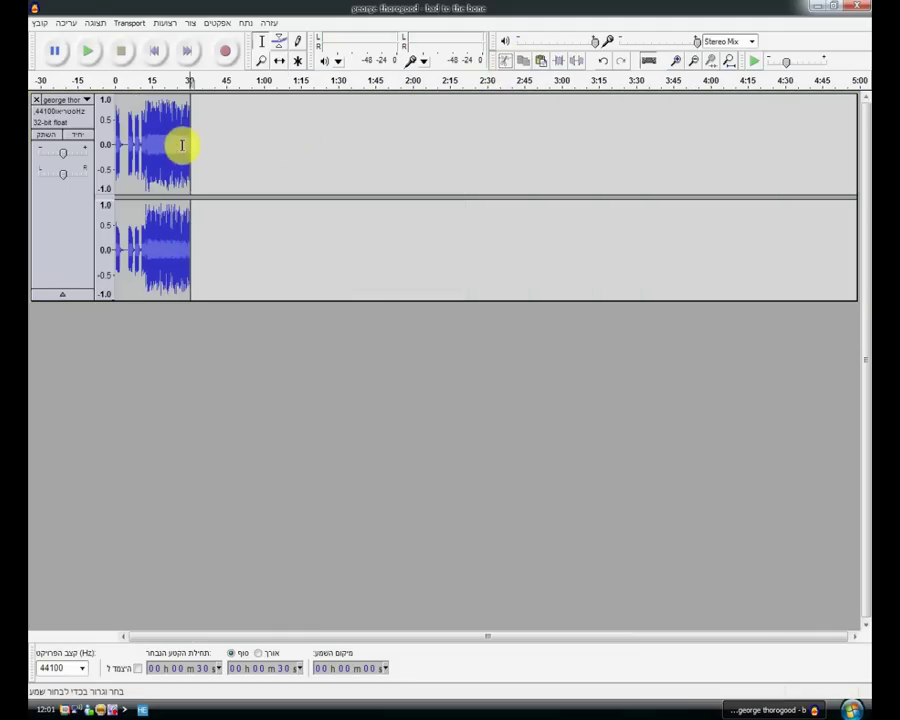
# Step: Apply a Fade Out to the end of the shortened track, starting at about 26 seconds
pyautogui.moveTo(180, 145); pyautogui.dragTo(194, 145)
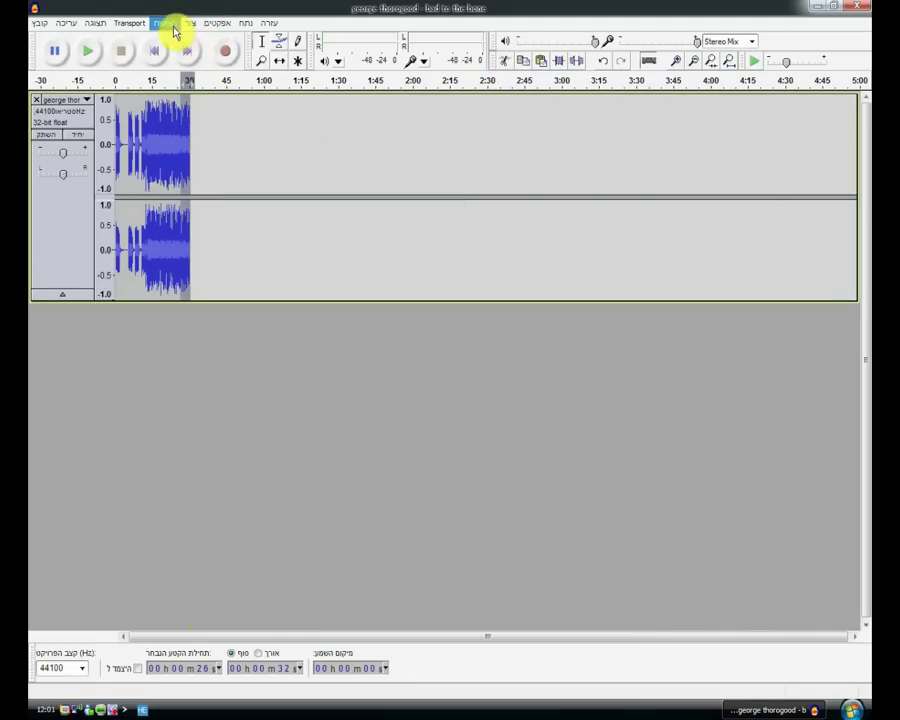
pyautogui.click(211, 27)
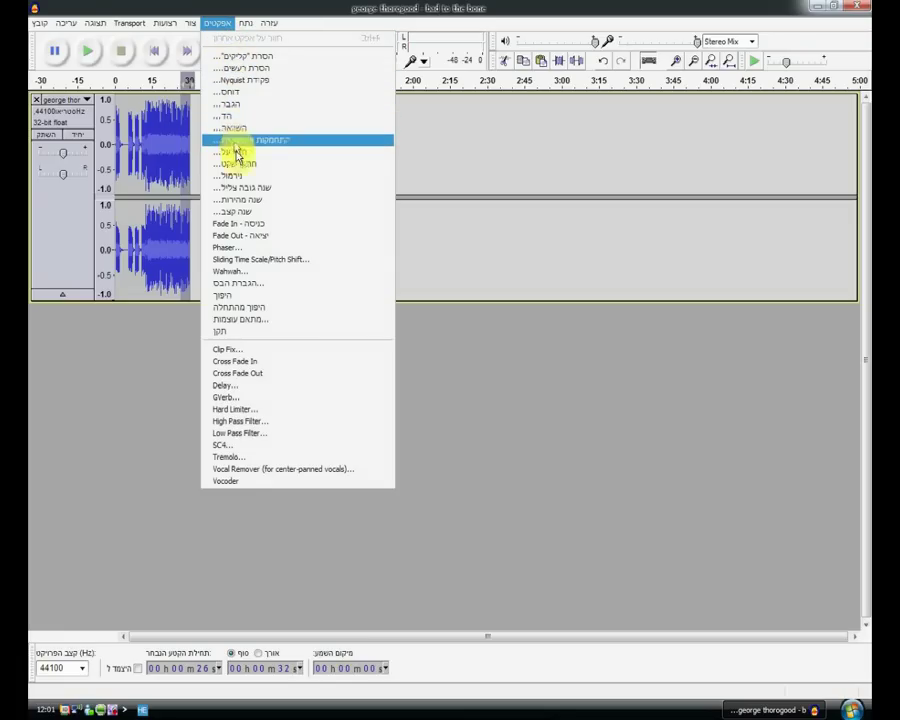
pyautogui.click(252, 238)
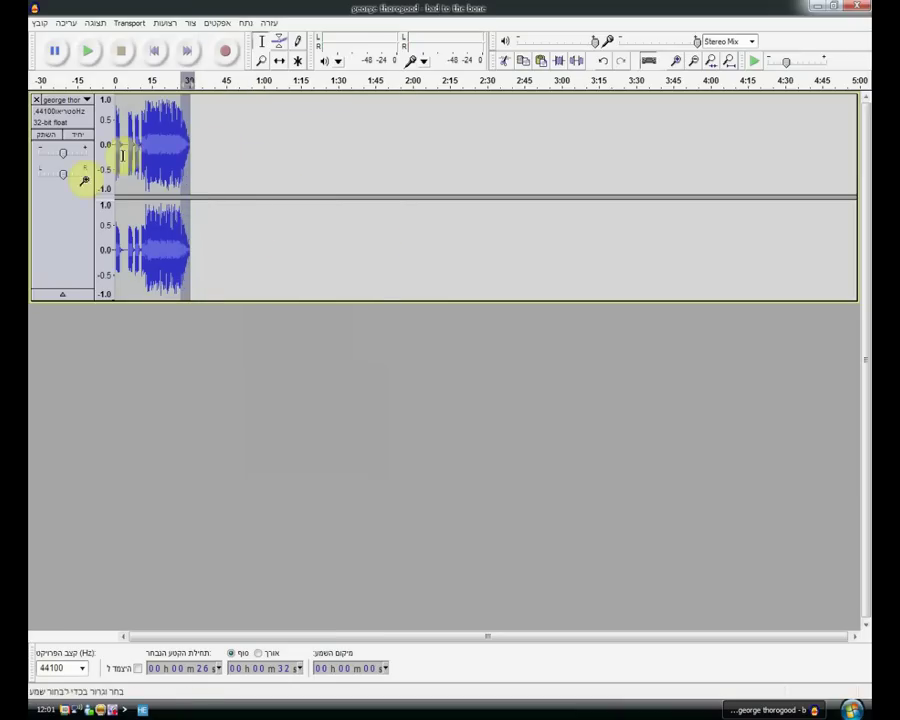
# Step: Select the whole shortened track, start exporting the selection and accept its metadata
pyautogui.click(67, 222)
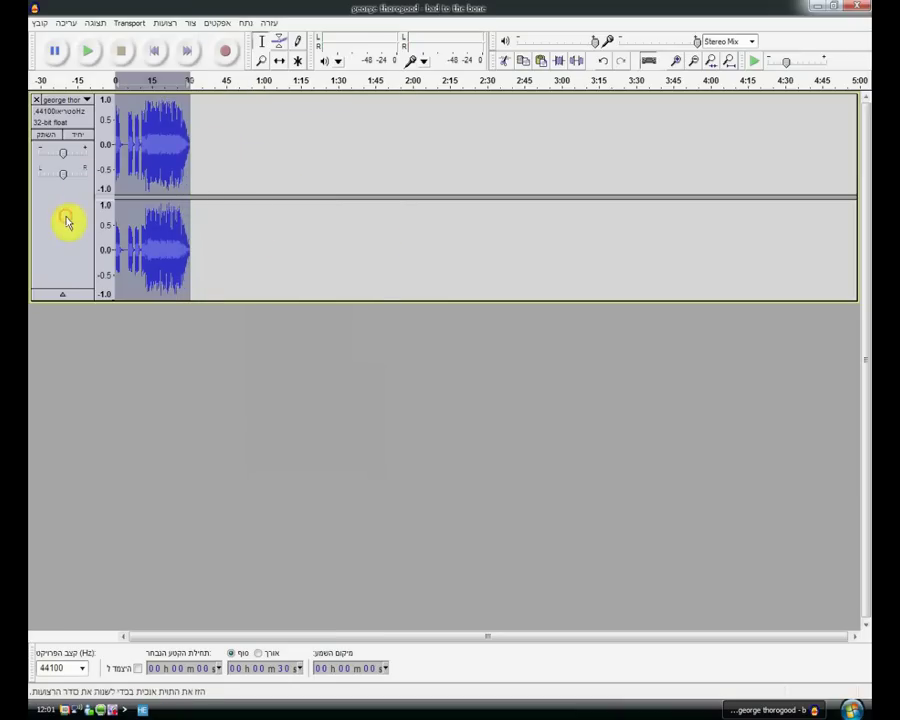
pyautogui.click(40, 26)
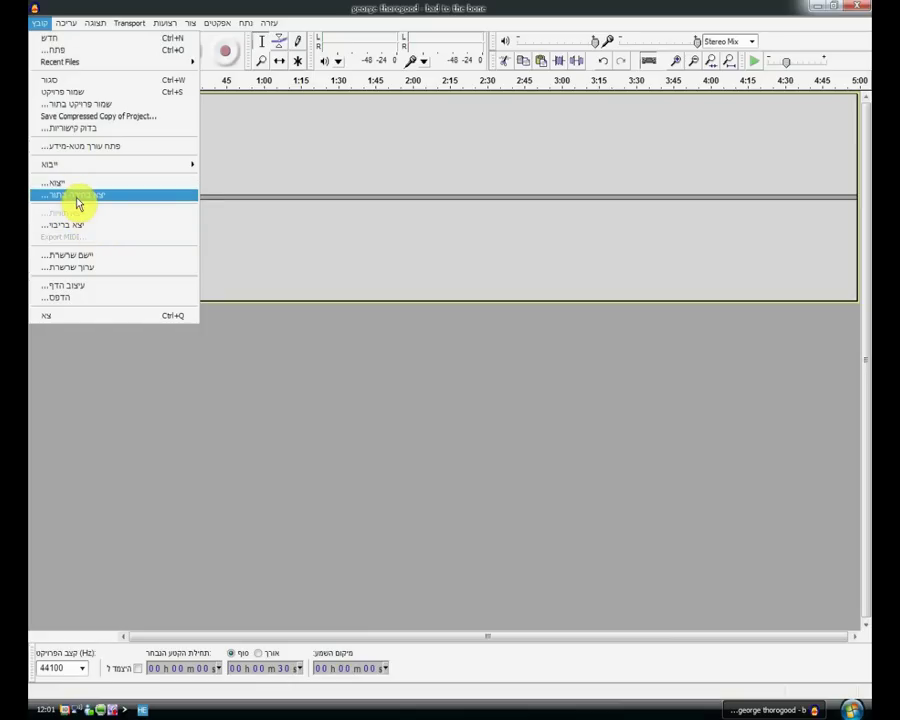
pyautogui.click(79, 190)
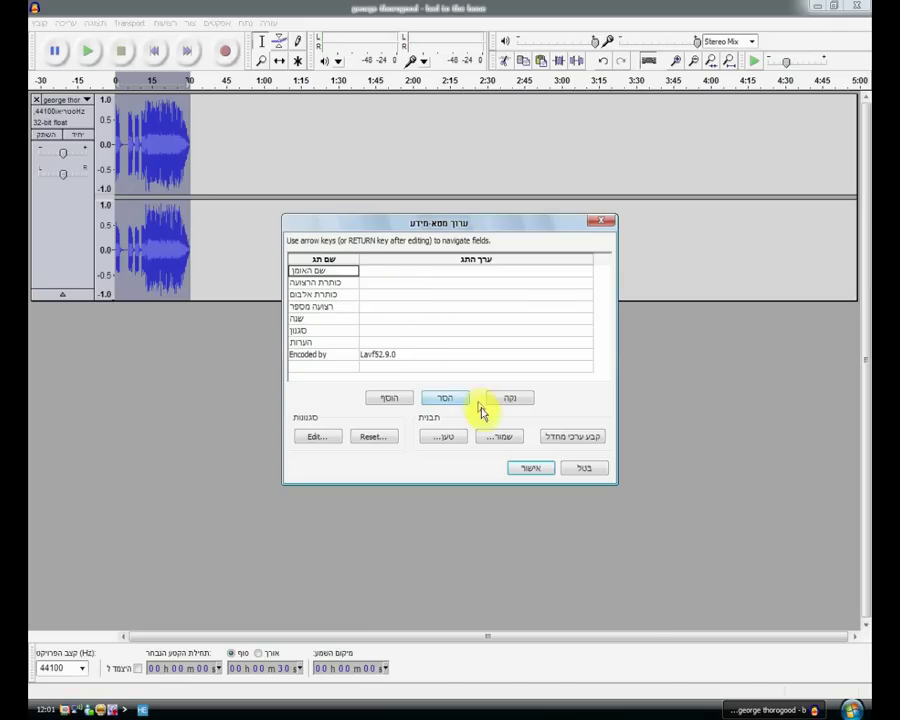
pyautogui.click(530, 470)
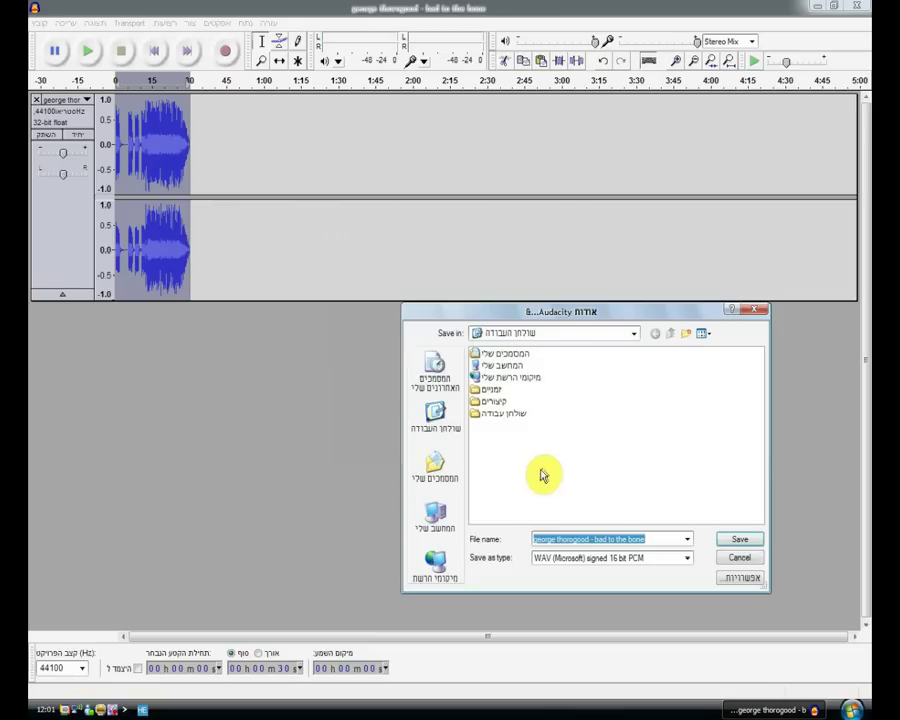
# Step: Set the export type to MP3 and accept the MP3 options with a constant 128 kbps bit rate in stereo
pyautogui.click(640, 563)
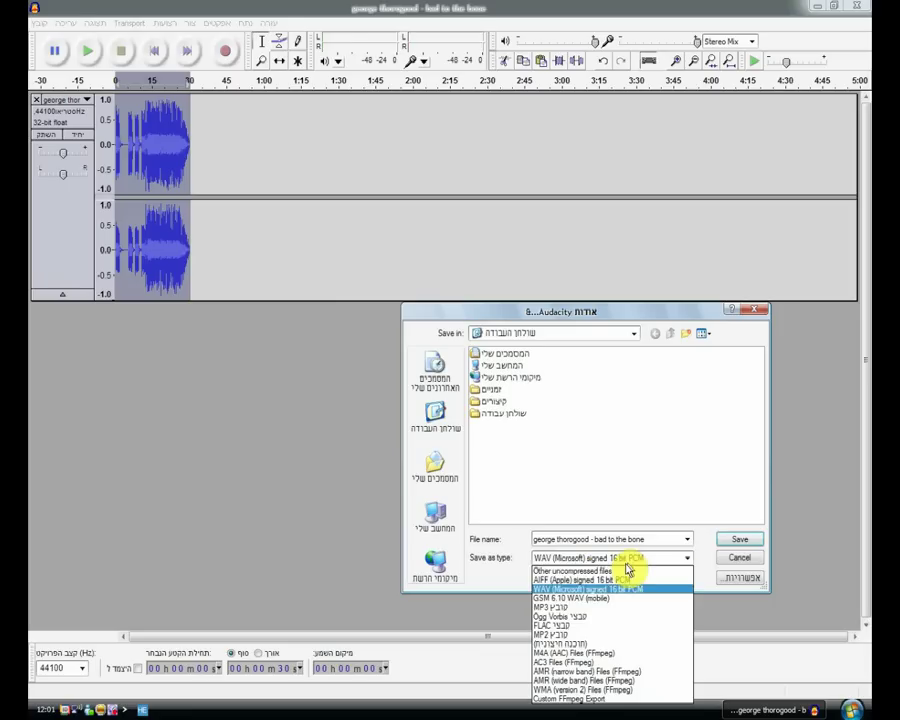
pyautogui.click(576, 609)
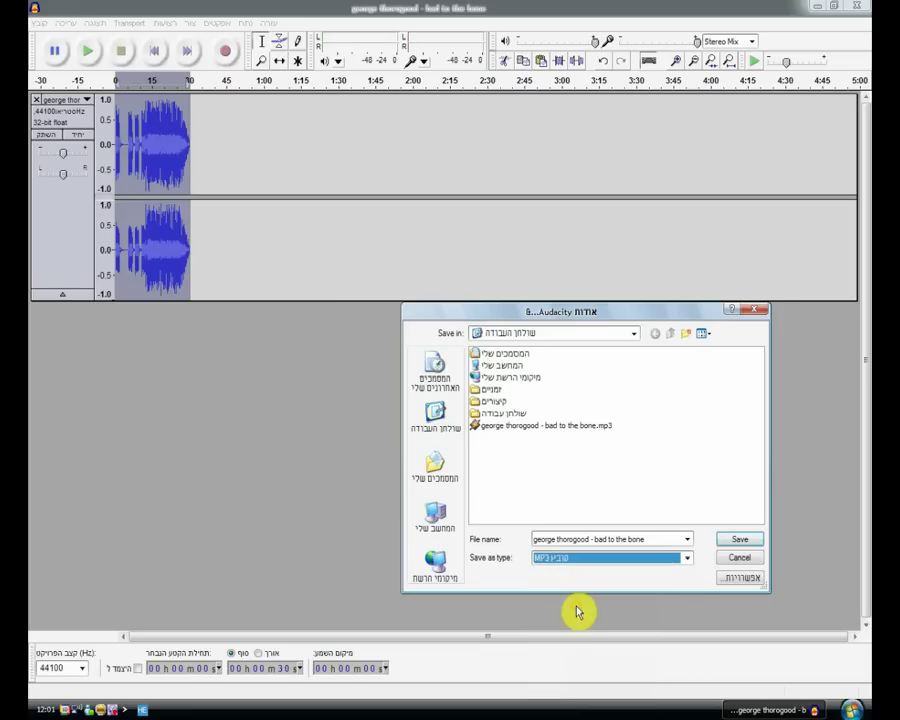
pyautogui.click(728, 578)
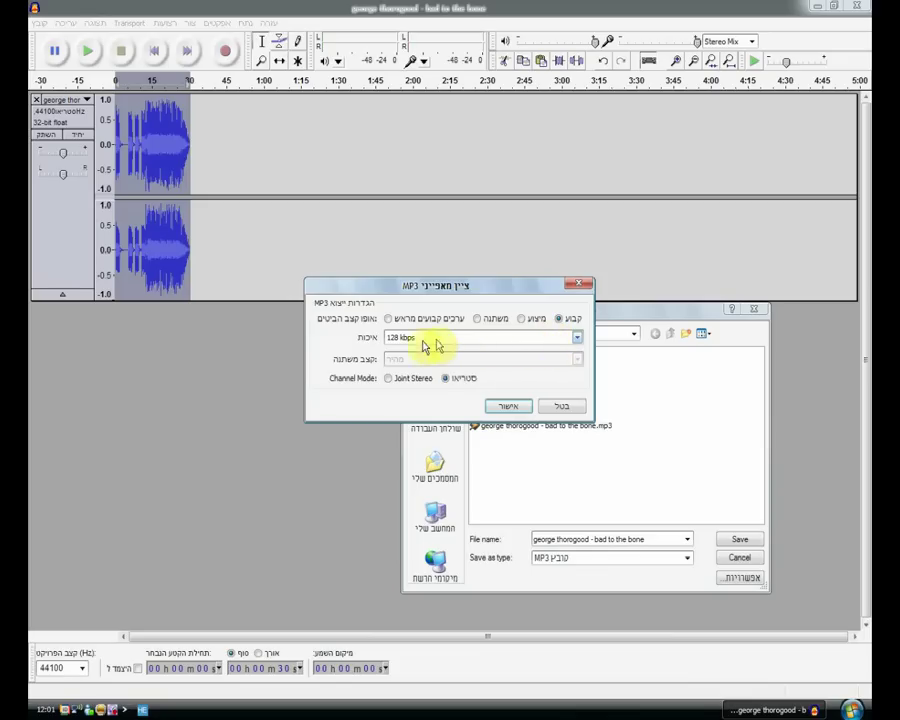
pyautogui.click(508, 407)
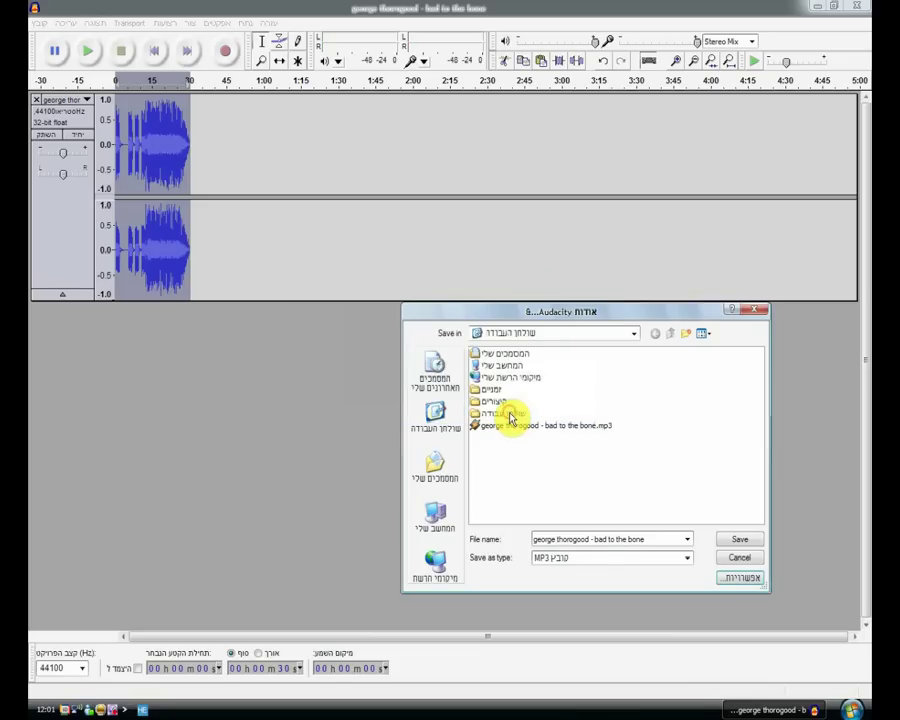
# Step: Name the export "george thorogood - bad to the bone ring" and save it to the desktop
pyautogui.click(650, 539)
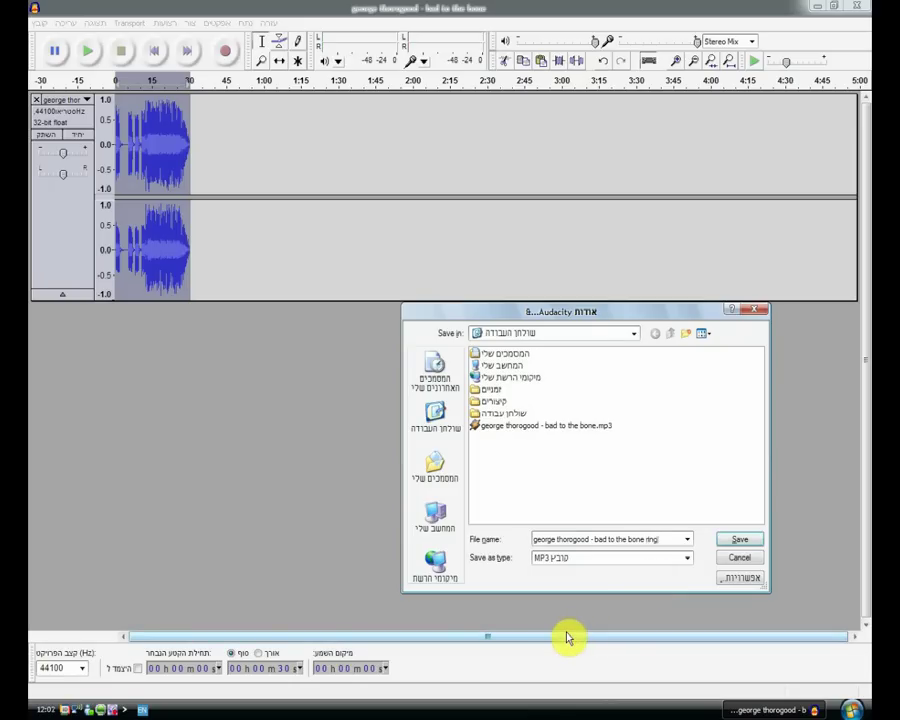
pyautogui.click(735, 542)
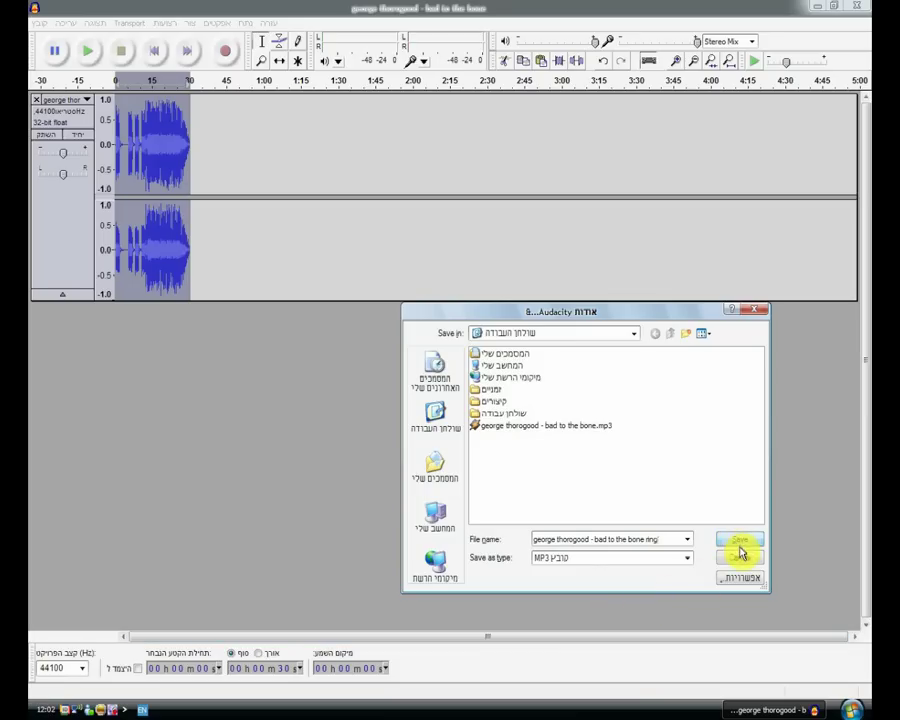
pyautogui.click(740, 546)
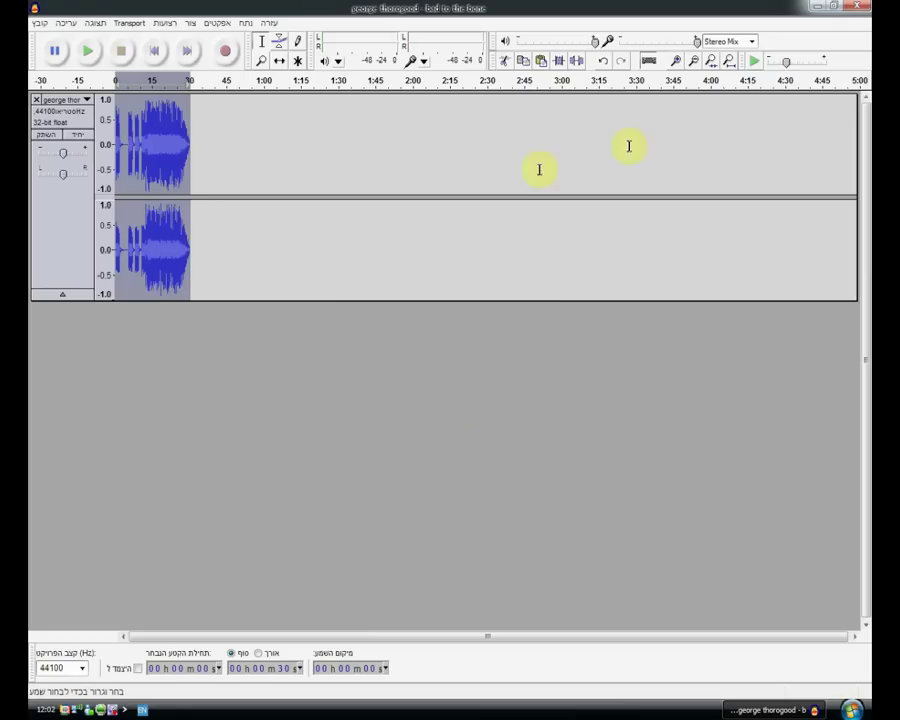
# Step: Minimize Audacity and move the exported "bad to the bone ring.mp3" file to the middle of the desktop
pyautogui.click(814, 7)
pyautogui.moveTo(824, 253); pyautogui.dragTo(519, 272)
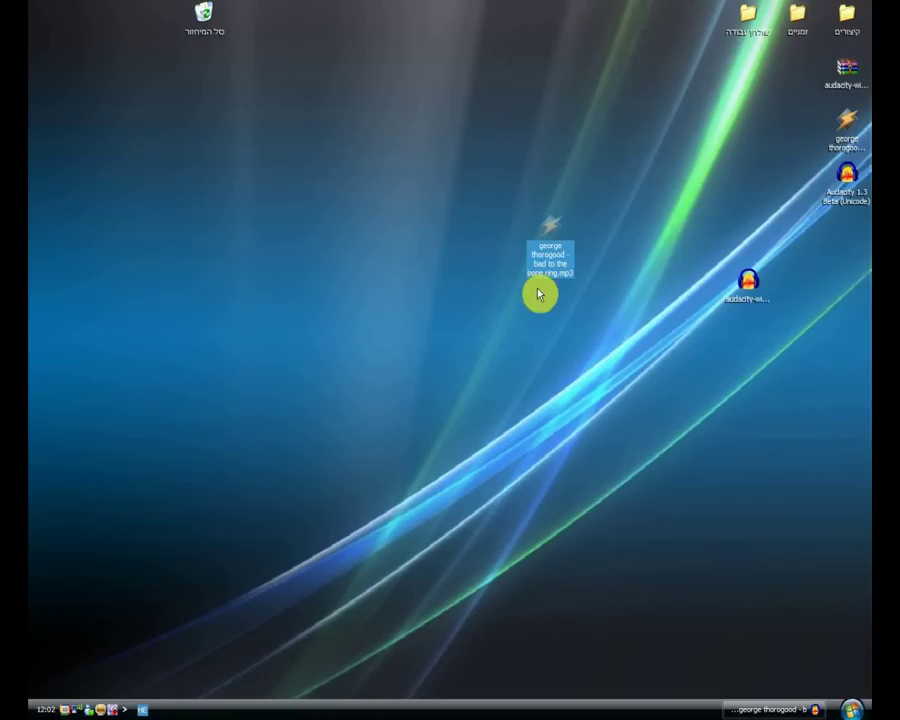